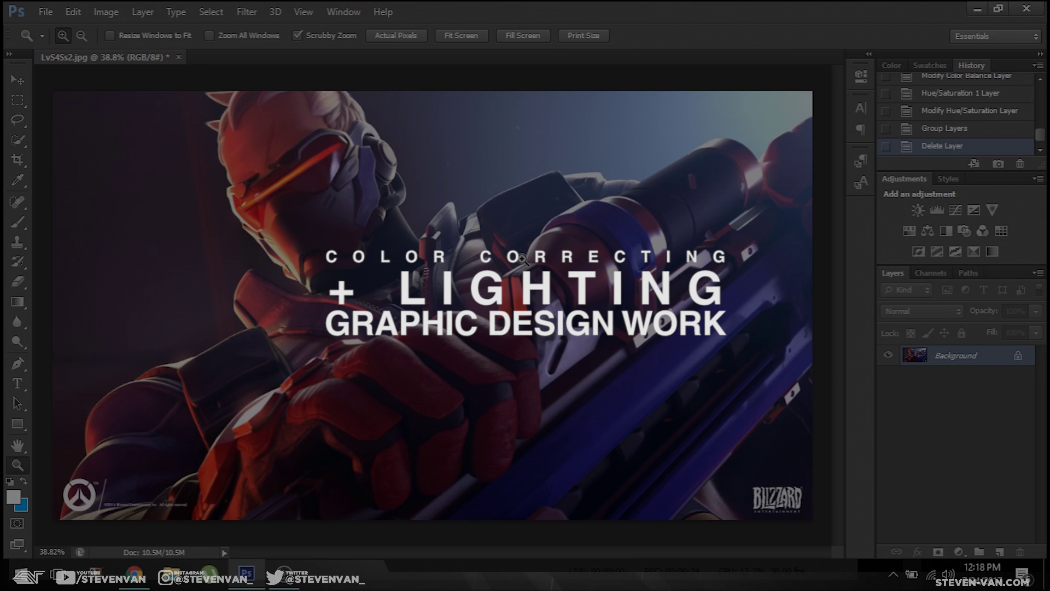
drag(510, 224, 453, 177)
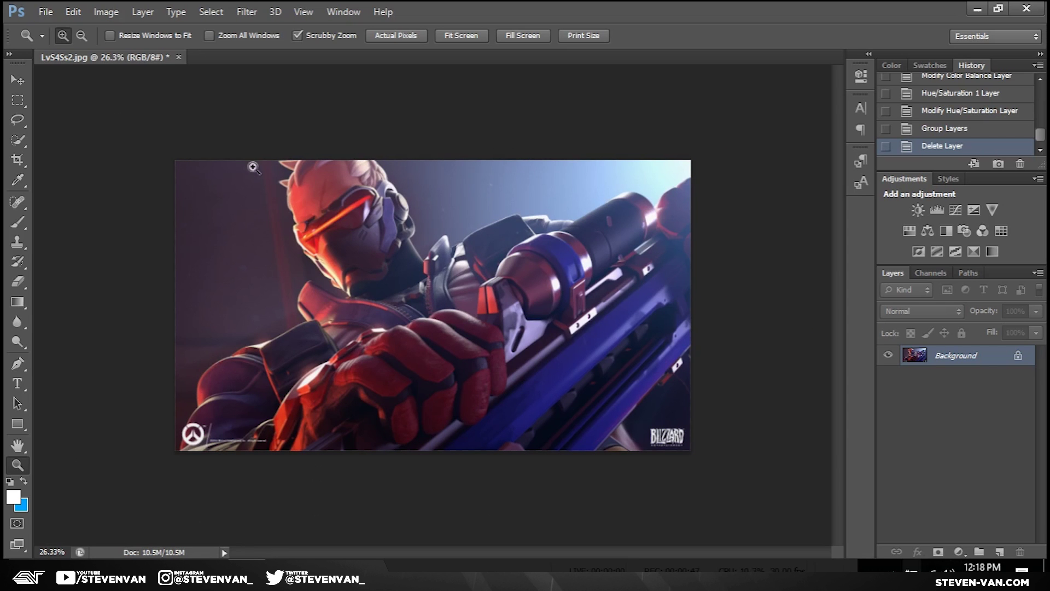
drag(351, 198, 405, 187)
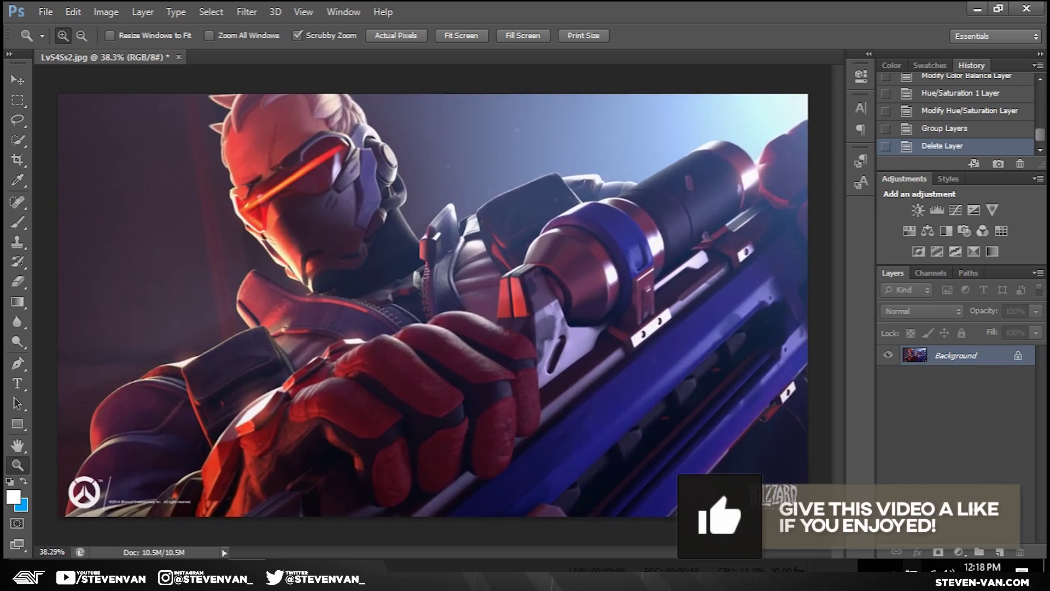
drag(446, 254, 392, 229)
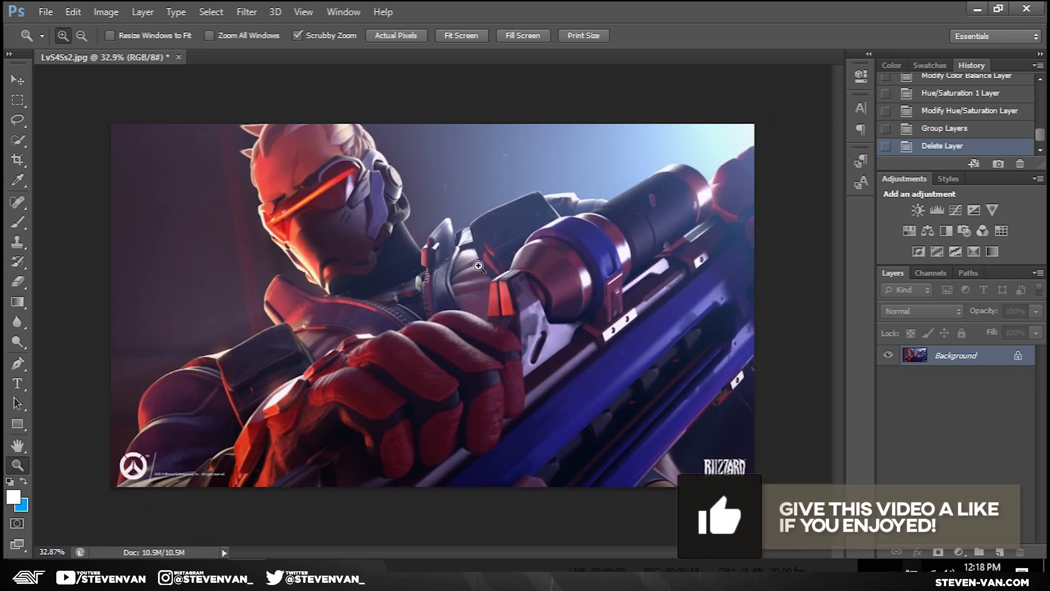
Step: Create a new layer above the background and set the soft round brush's size to 1753 px
key(ctrl+shift+alt+n)
key(b)
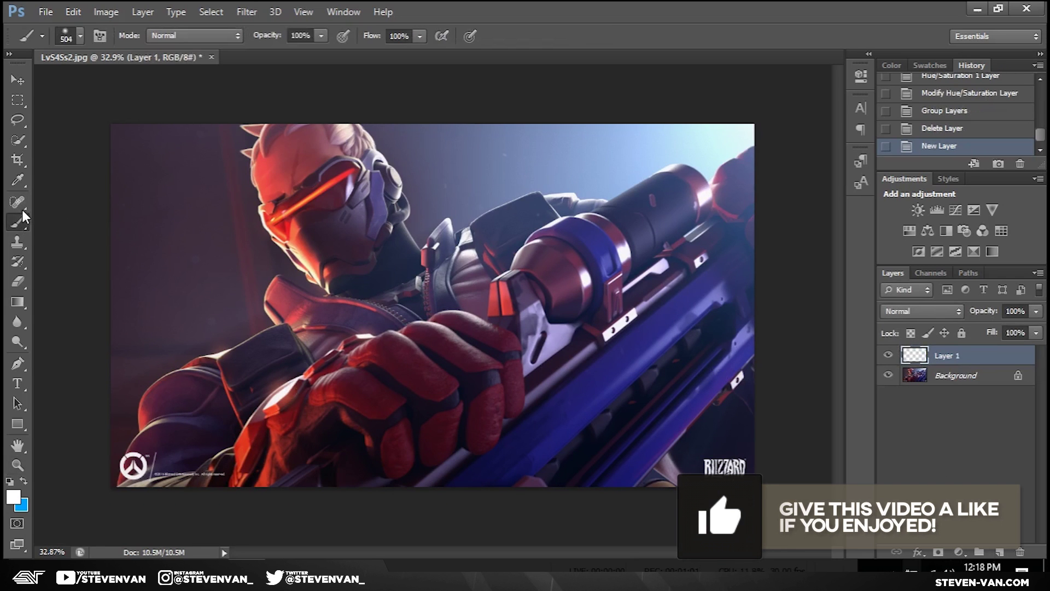
click(77, 40)
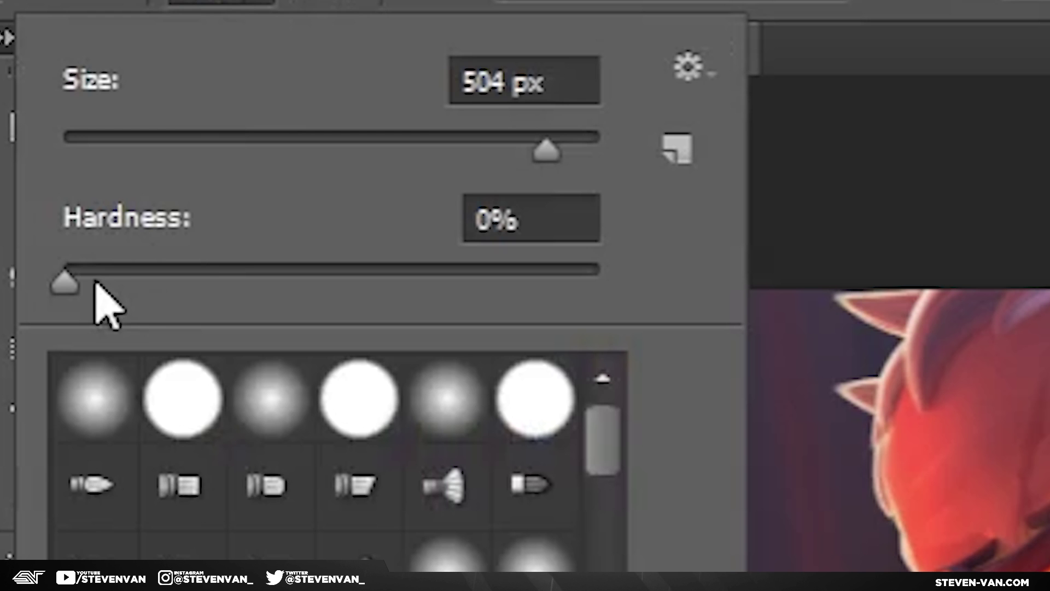
drag(160, 85, 164, 85)
key(Return)
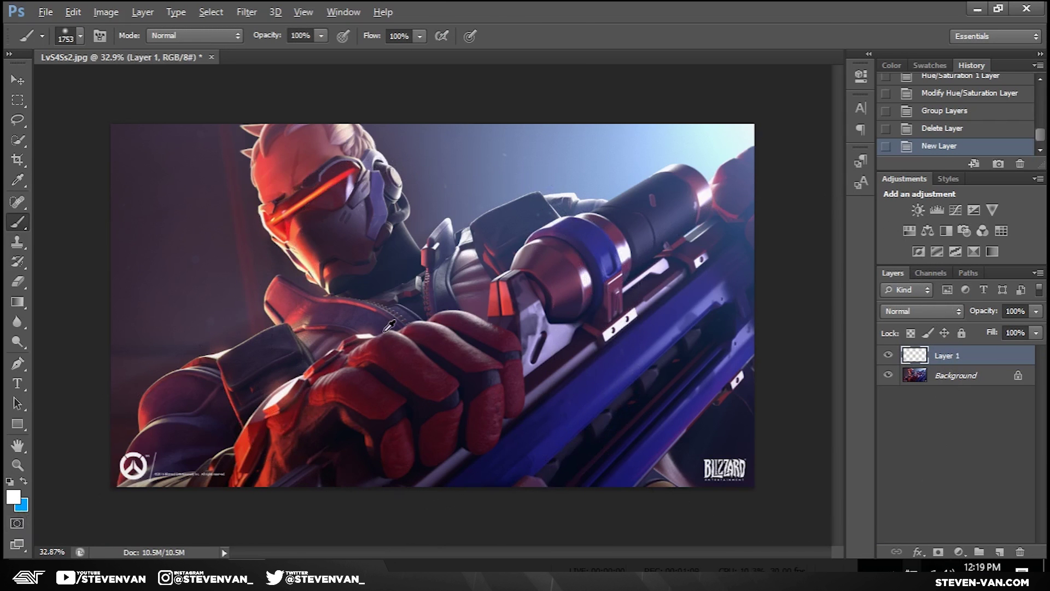
Step: Paint soft white glows on the new layer at the image's lower-left, lower-right and upper-right corners
key(alt)
click(18, 465)
drag(277, 332, 260, 337)
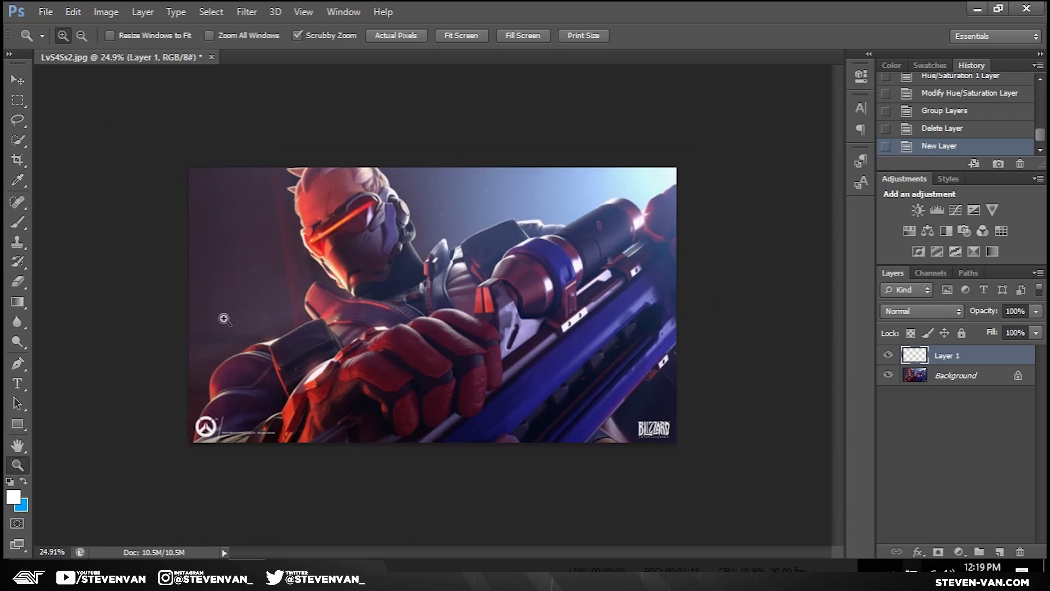
click(18, 221)
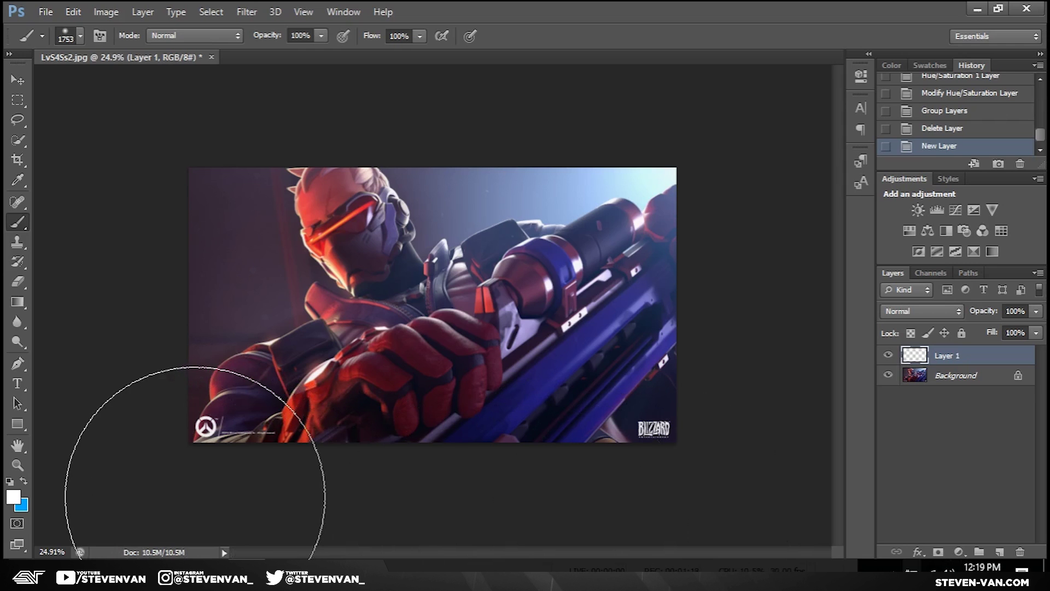
click(195, 497)
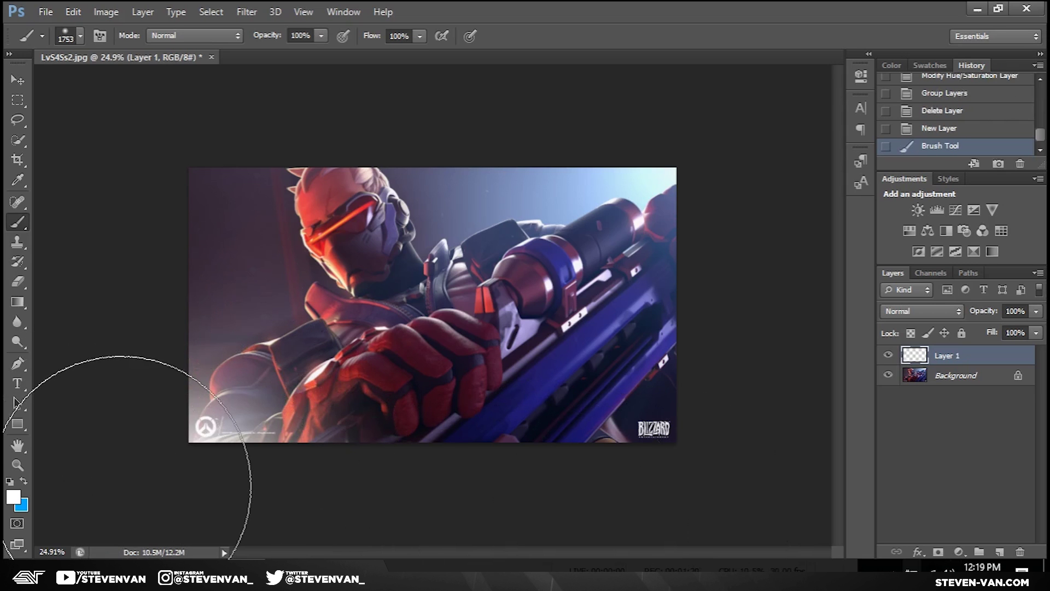
key(ctrl+z)
click(214, 458)
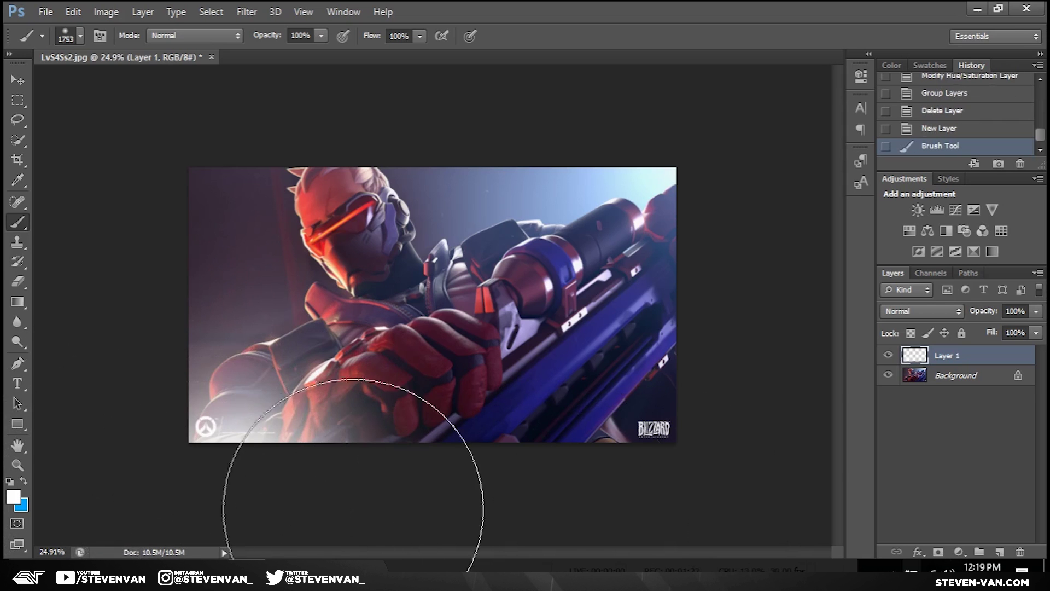
click(702, 501)
click(709, 118)
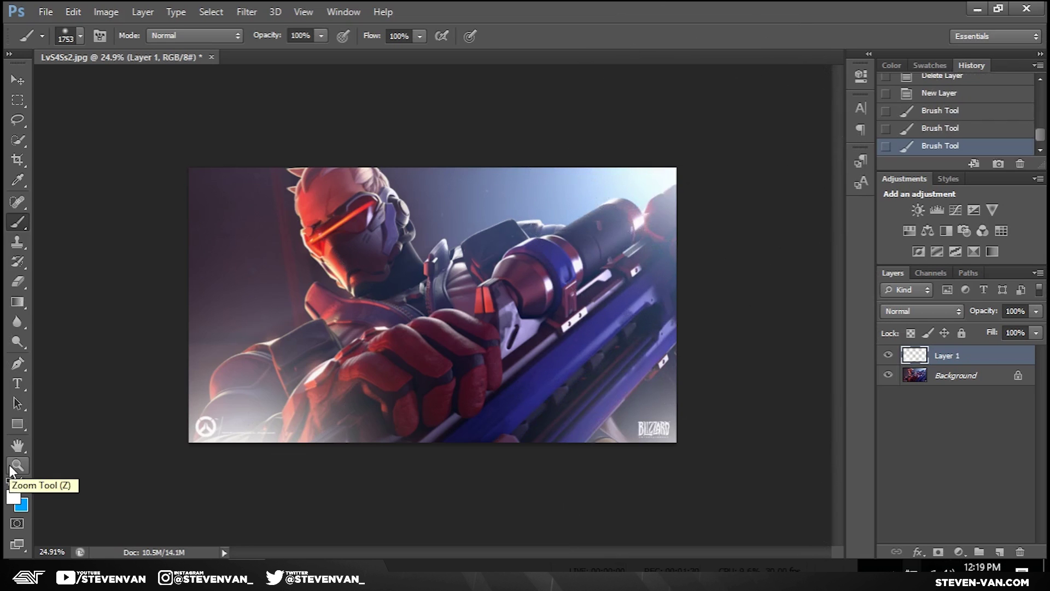
Step: Add another new layer and set the foreground color to pure red (ff0000) for the brush
click(17, 465)
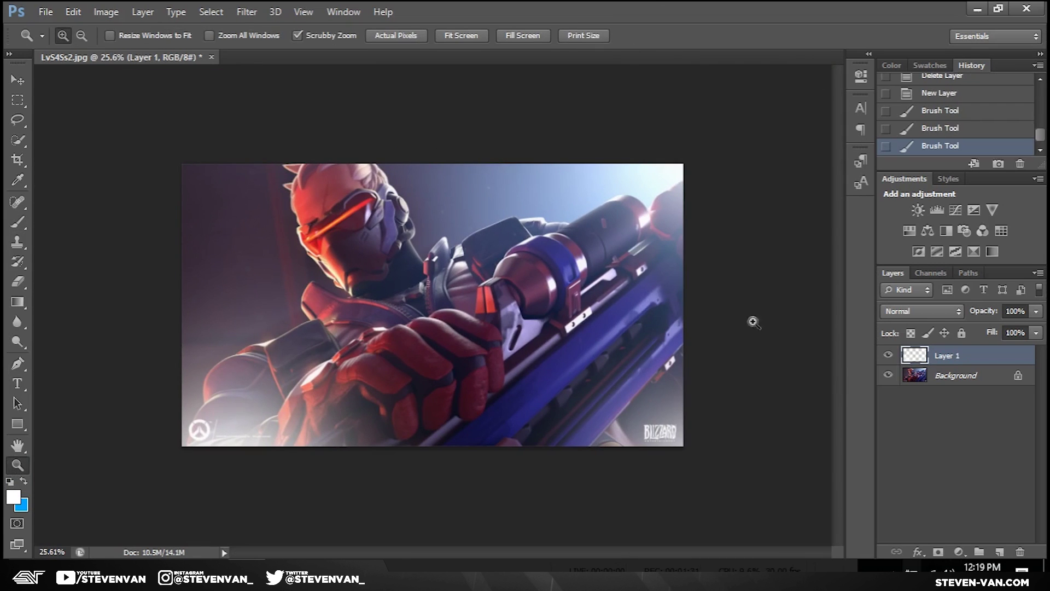
key(b)
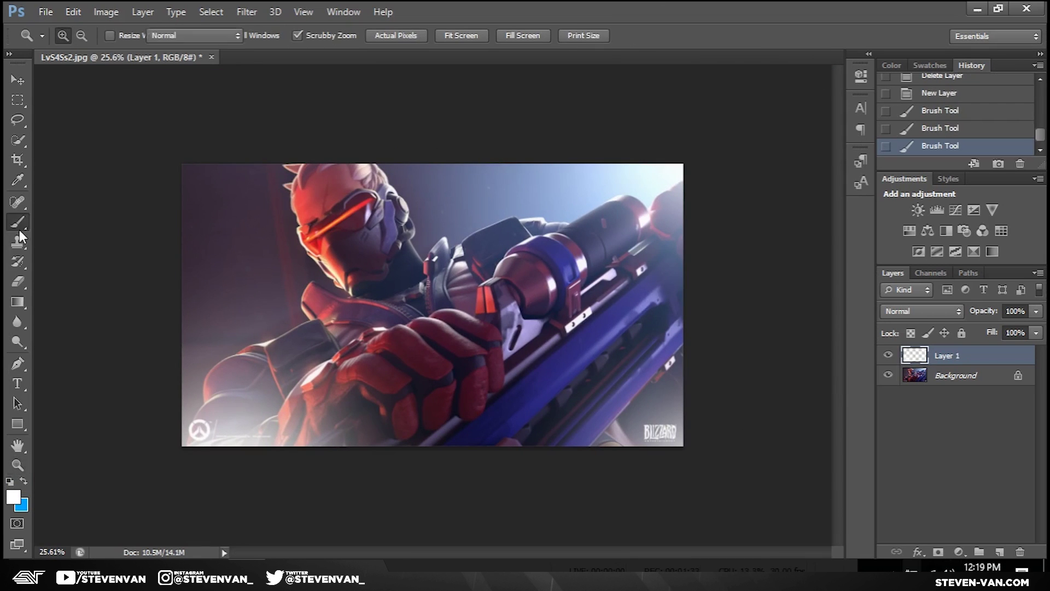
click(1000, 551)
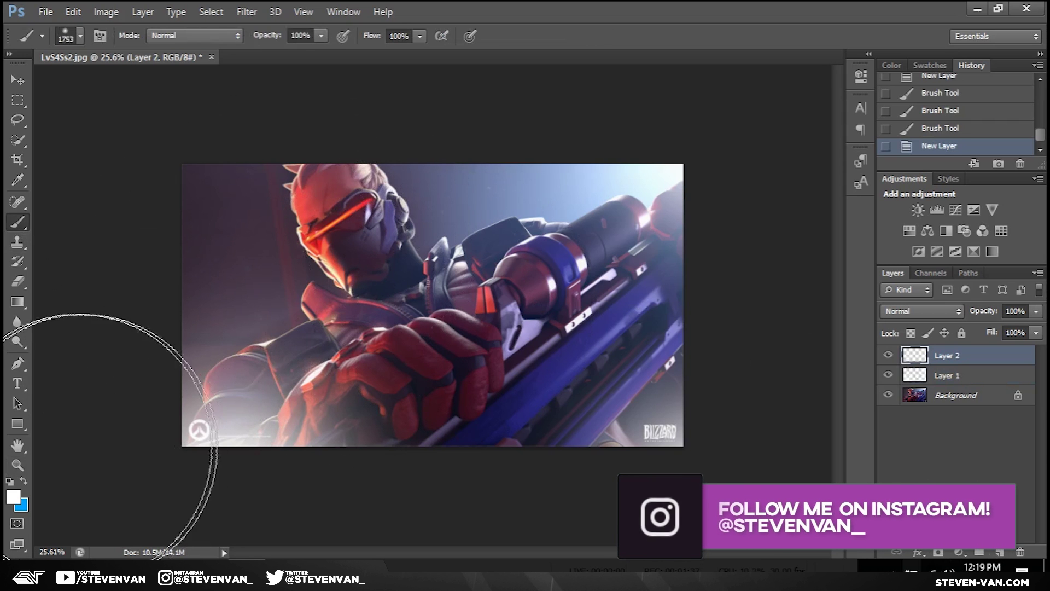
click(14, 497)
click(509, 82)
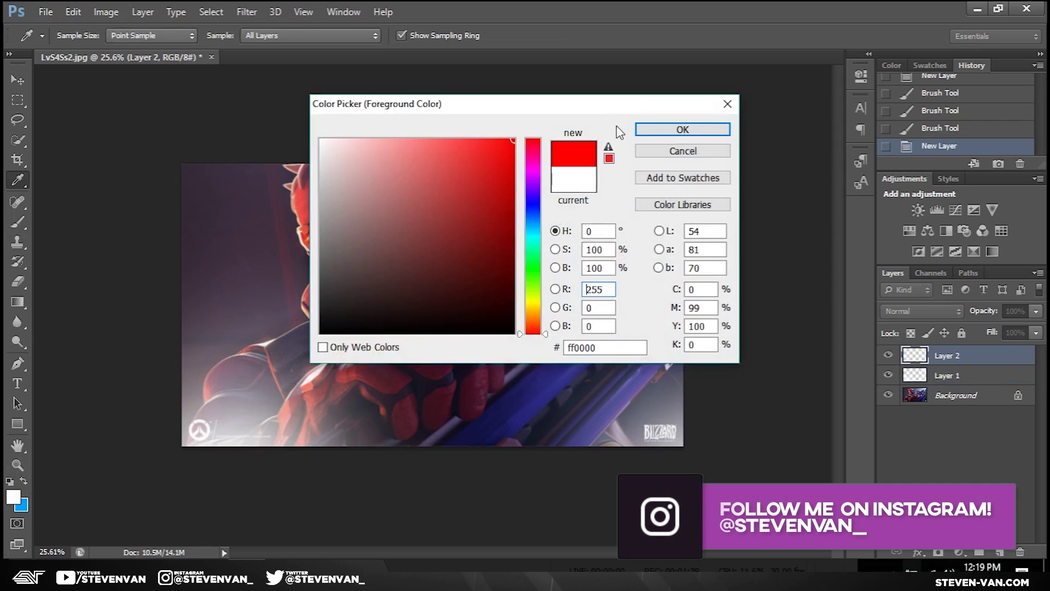
click(680, 129)
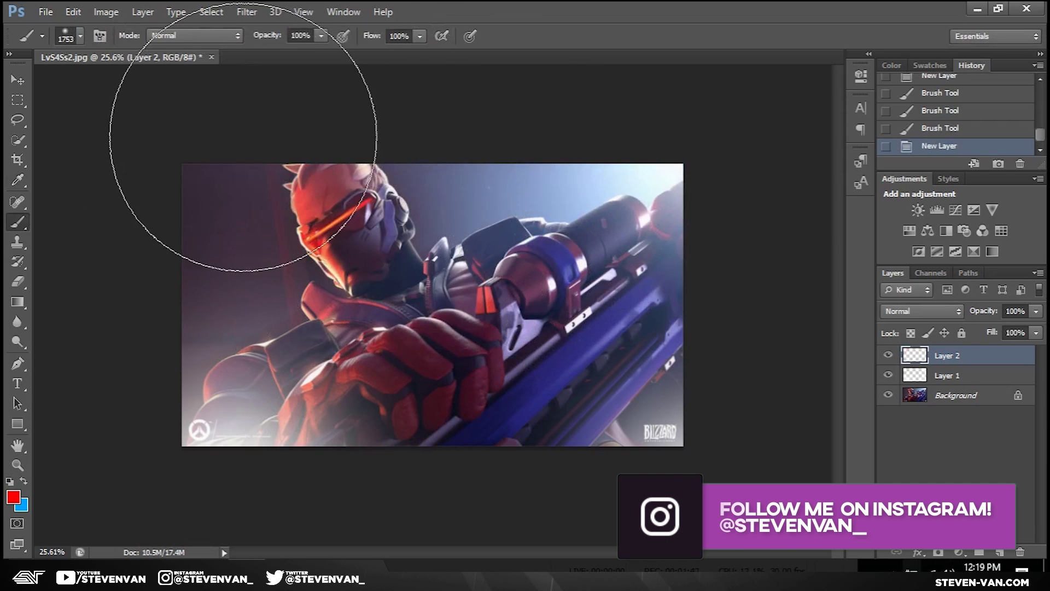
Step: Paint red glows at the image's upper-left corner, bottom edge and upper-right edge, and set the layer's blend mode to Overlay
click(241, 121)
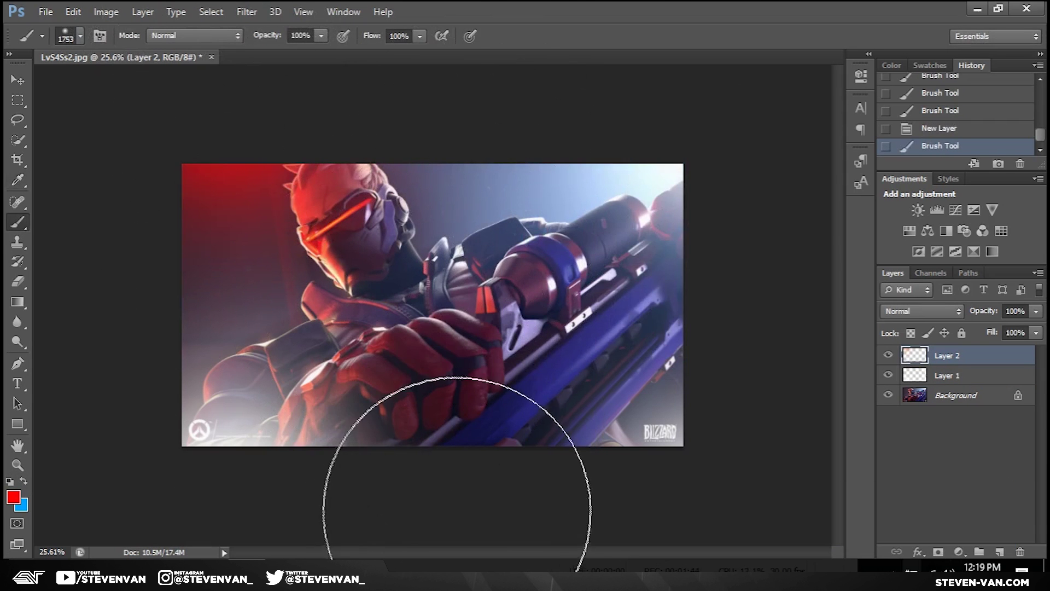
click(410, 514)
click(735, 189)
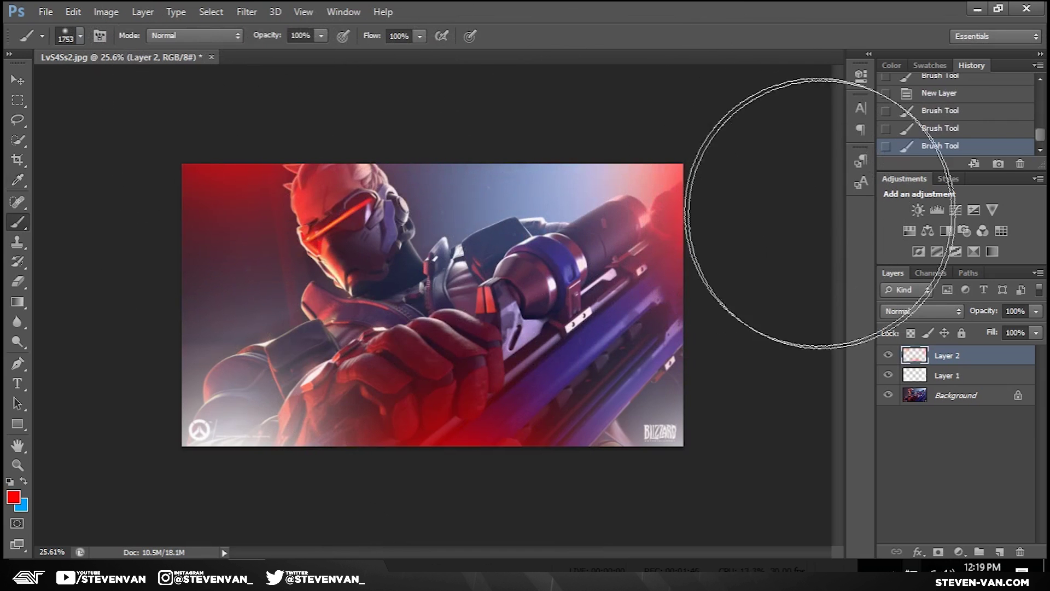
click(957, 313)
click(913, 195)
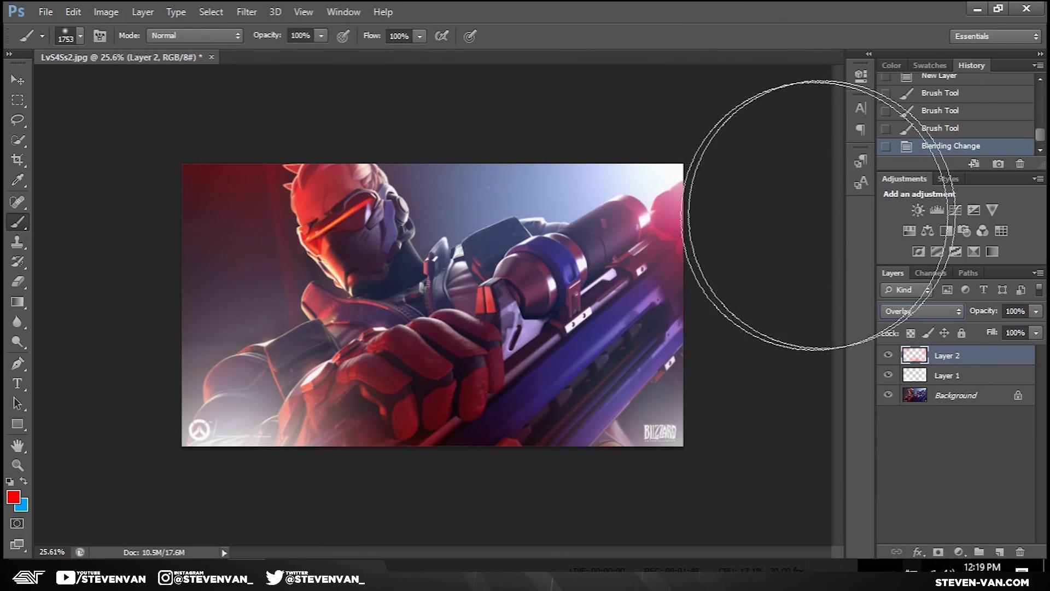
Step: Add a third new layer and make blue the foreground color, undoing a test stroke along the bottom edge
click(1001, 552)
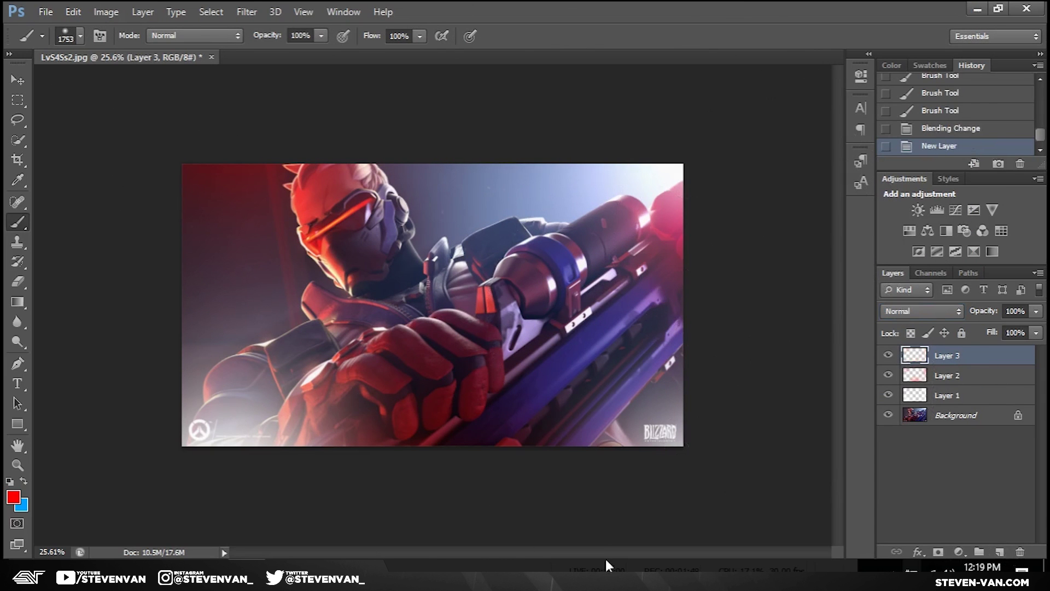
click(24, 481)
drag(417, 469, 520, 492)
key(ctrl+z)
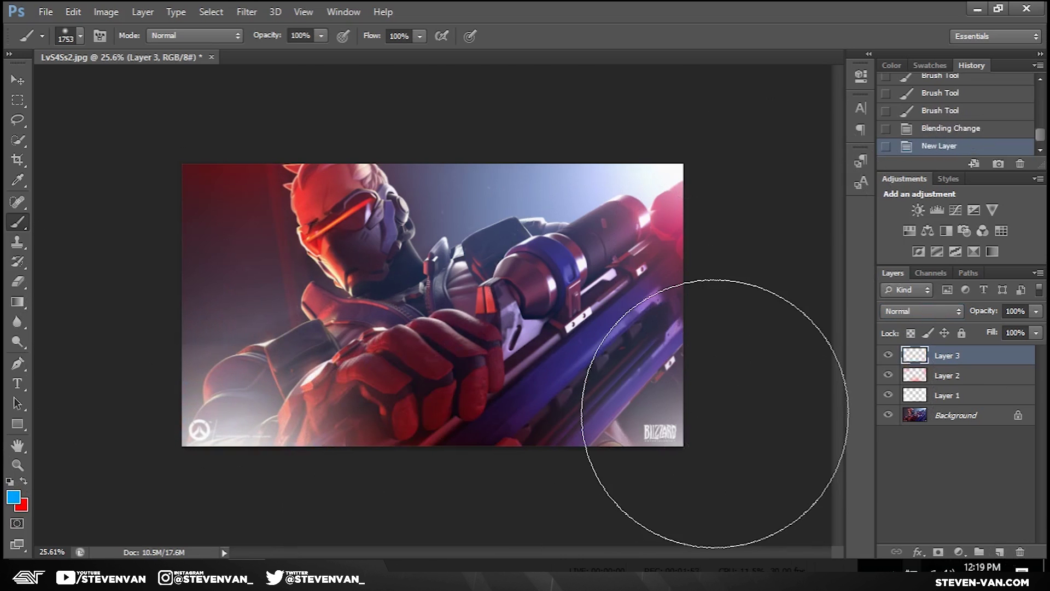
Step: Paint blue glows at the image's lower-right corner, top edge and left edge, and set the layer's blend mode to Overlay
click(714, 414)
click(486, 133)
click(164, 313)
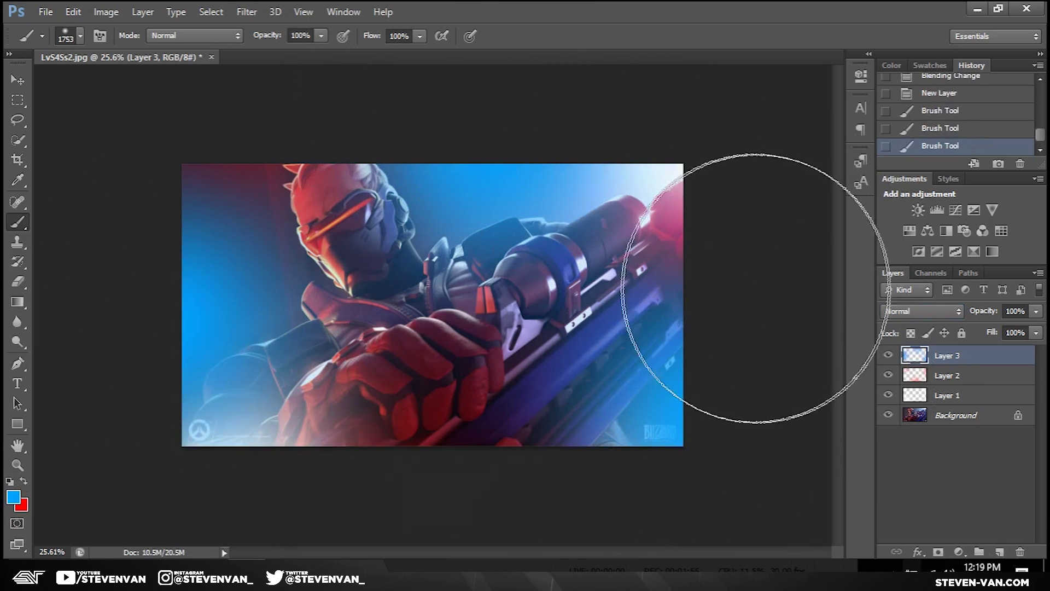
click(922, 310)
click(908, 199)
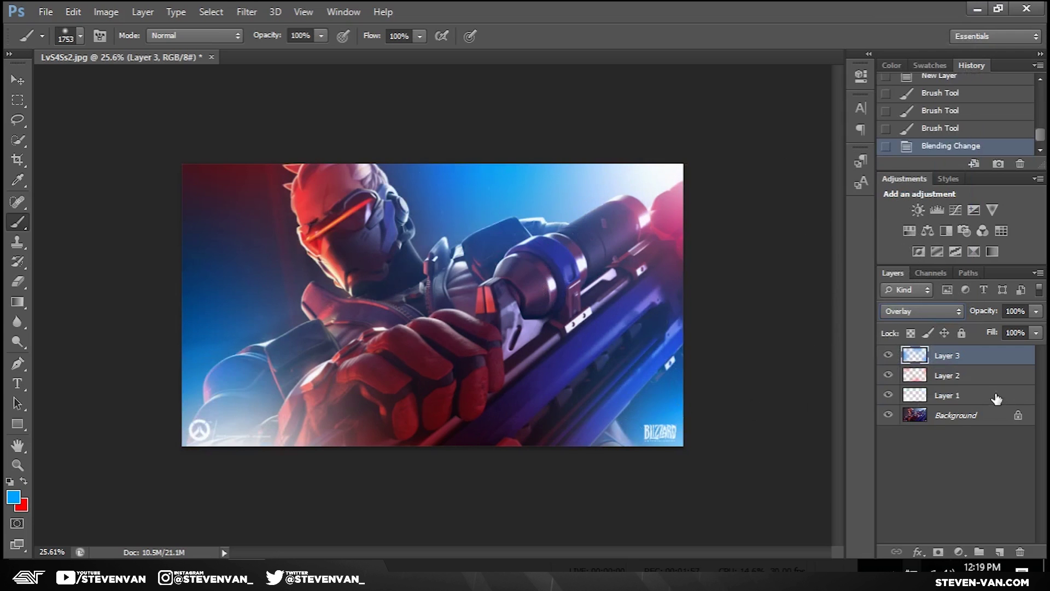
Step: Group the three painted layers and toggle the group's visibility to compare the image with and without the lighting
shift+click(997, 398)
key(ctrl+g)
click(887, 355)
click(887, 355)
click(887, 355)
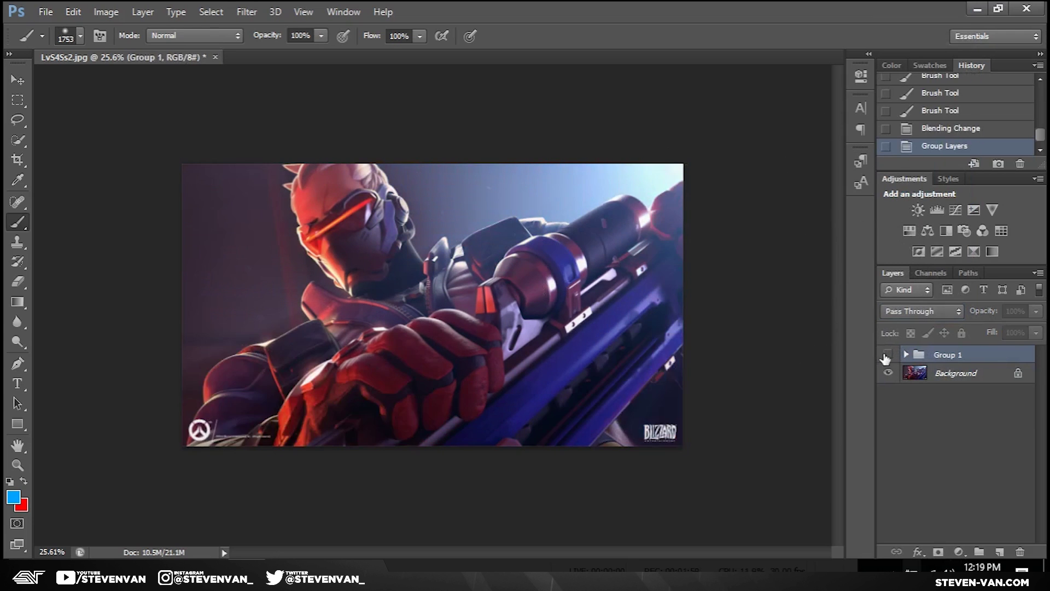
click(887, 354)
click(888, 355)
click(887, 355)
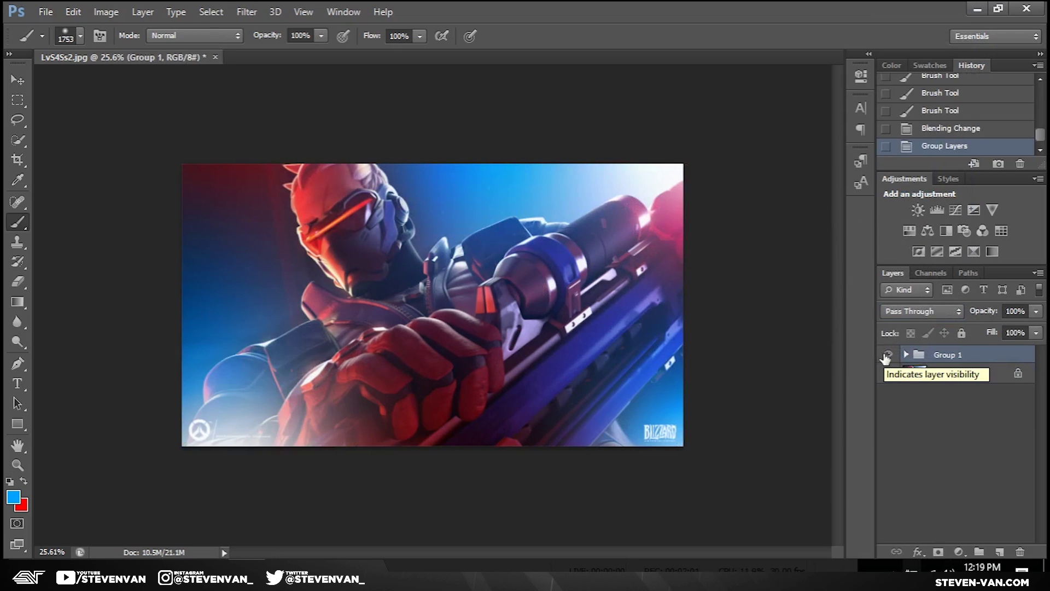
Step: Reduce the blue glow layer's opacity to 64% and enlarge the layer beyond the canvas edges with Free Transform
click(906, 354)
click(932, 374)
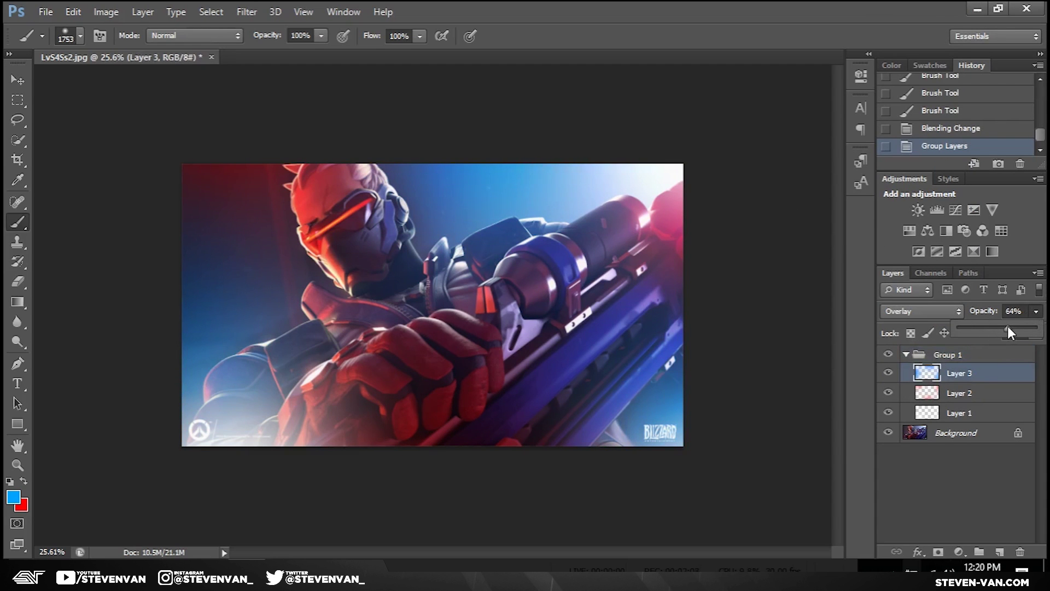
key(ctrl+t)
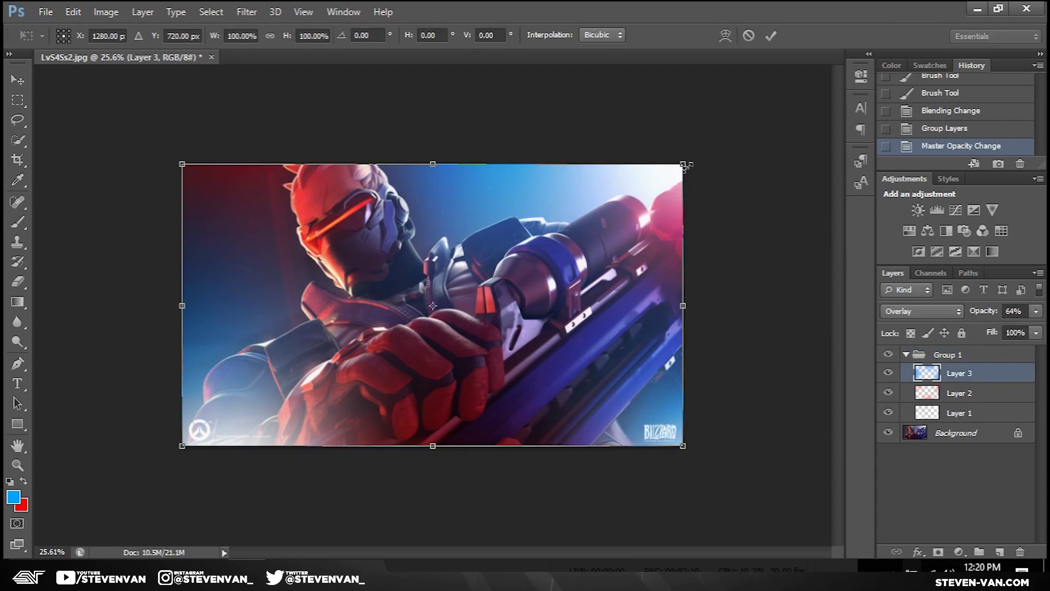
drag(684, 167, 786, 105)
drag(594, 201, 565, 203)
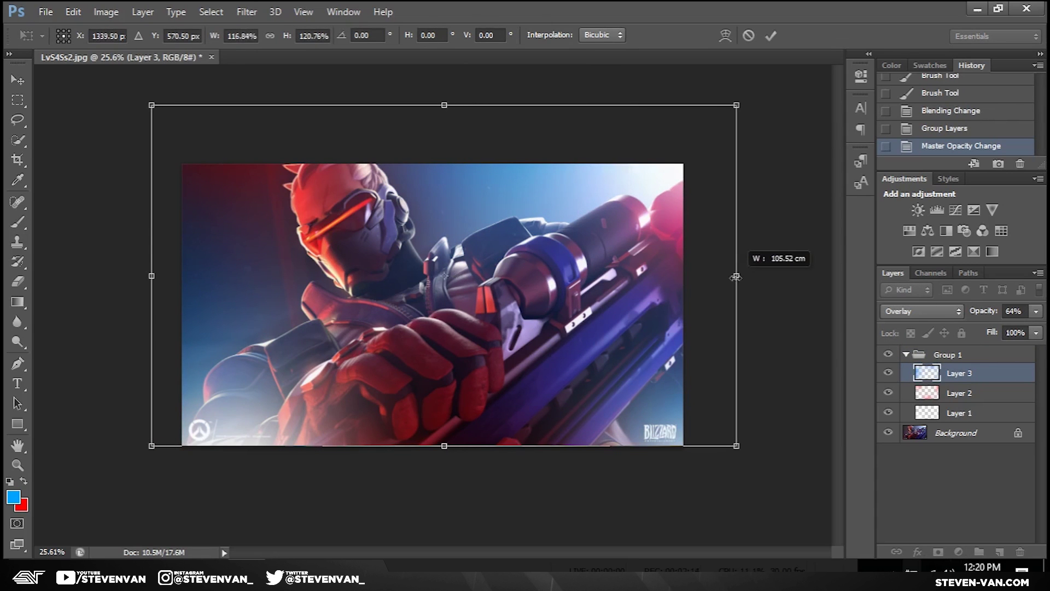
key(b)
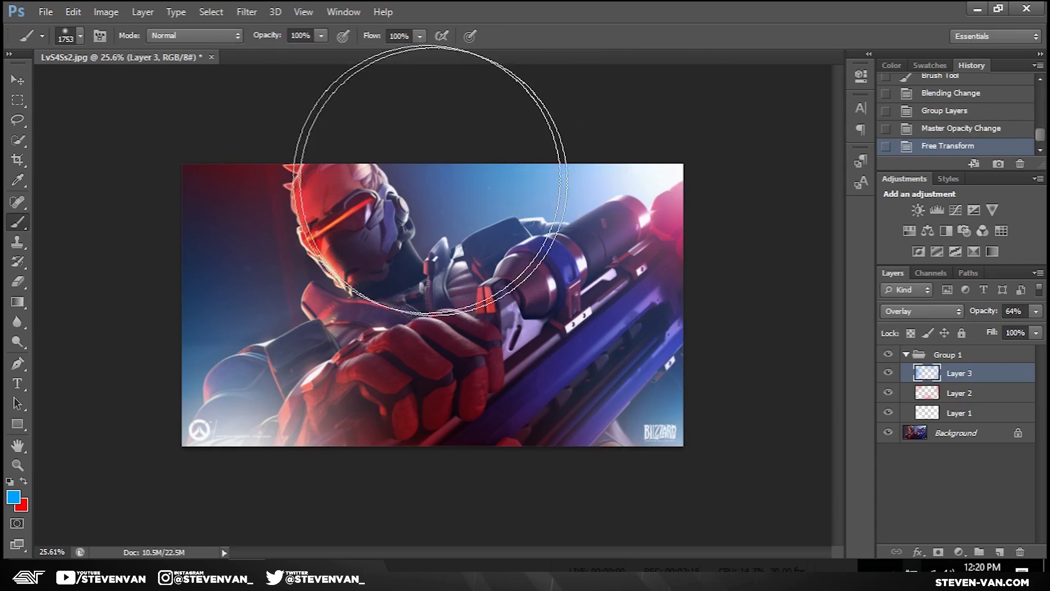
Step: Slightly lower the opacity of the red glow layer
click(959, 395)
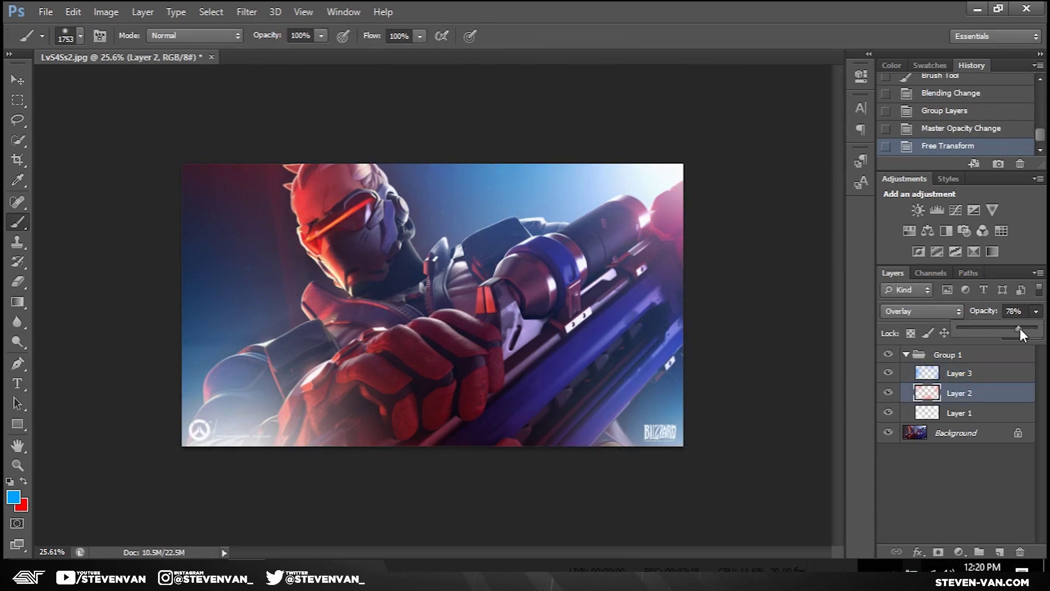
drag(1025, 328, 1025, 329)
Step: Add a Curves adjustment above the blue glow layer, shaping an S-curve with lowered midtones and raised highlights for stronger contrast
click(958, 373)
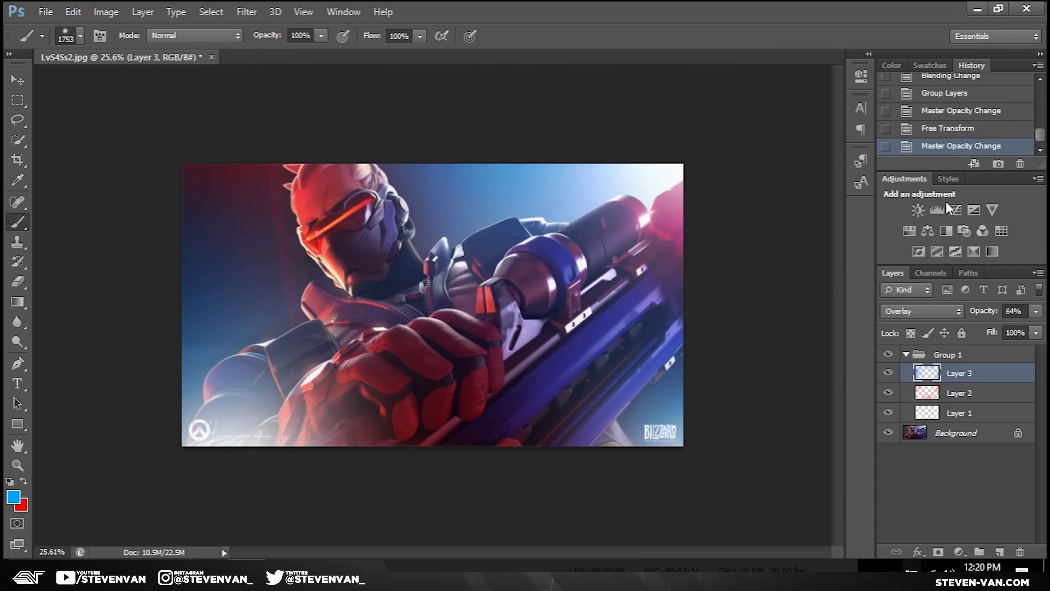
click(946, 210)
drag(742, 226, 753, 231)
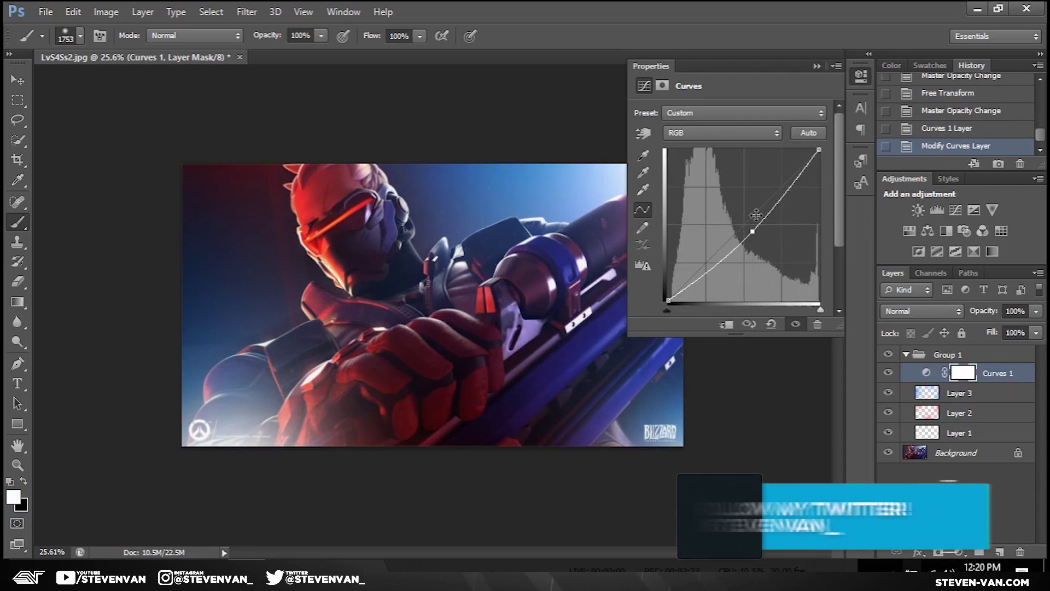
drag(788, 187, 779, 184)
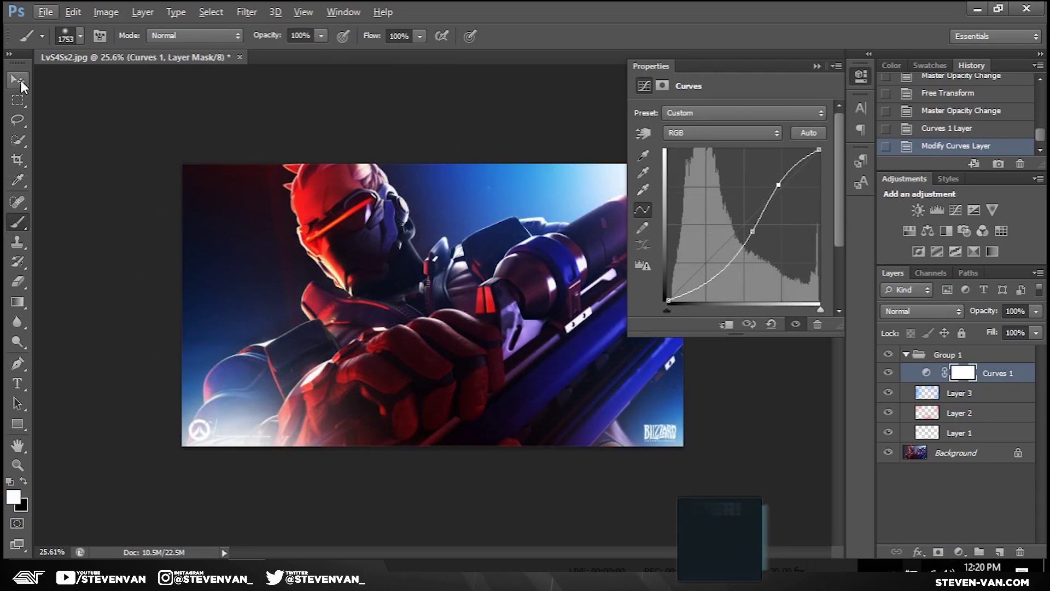
click(20, 81)
click(818, 67)
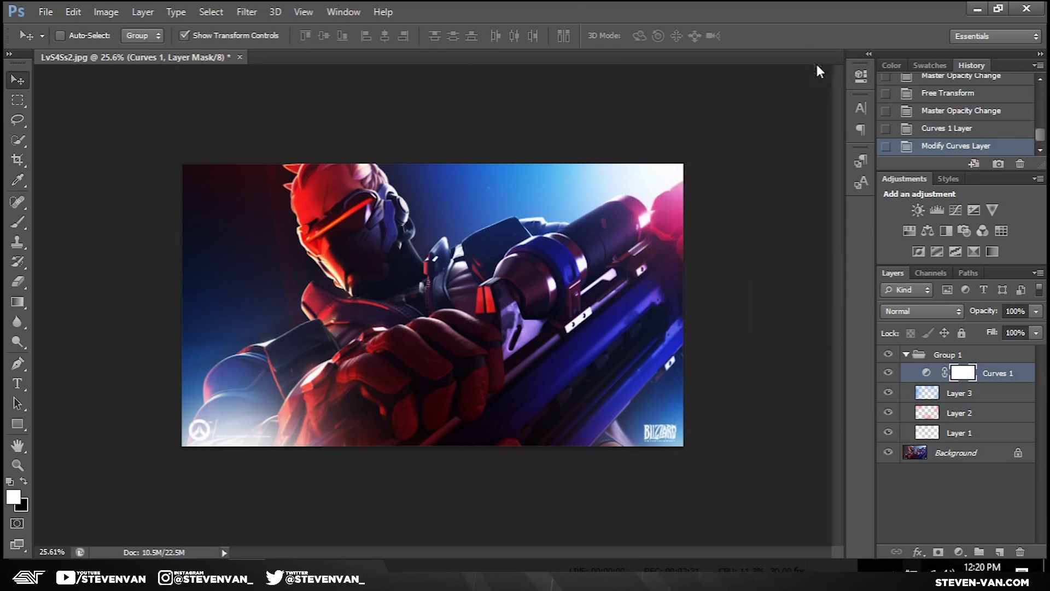
key(z)
mouse_move(331, 276)
mouse_down()
mouse_move(283, 281)
mouse_move(342, 280)
mouse_up()
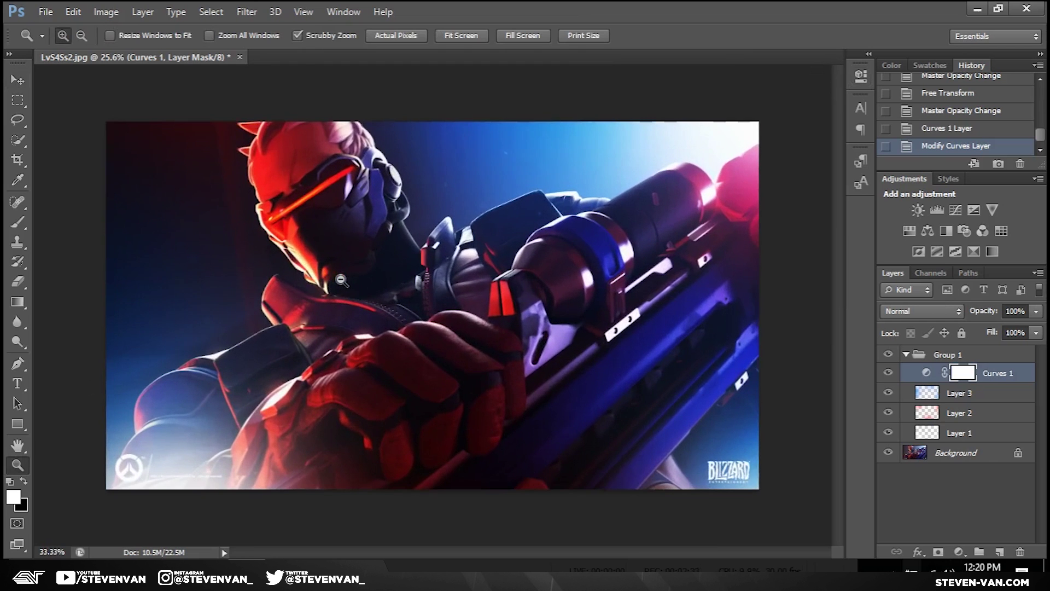
Step: Toggle the visibility of the group and of its Curves layer to compare the image with and without them
click(902, 356)
click(889, 354)
click(889, 354)
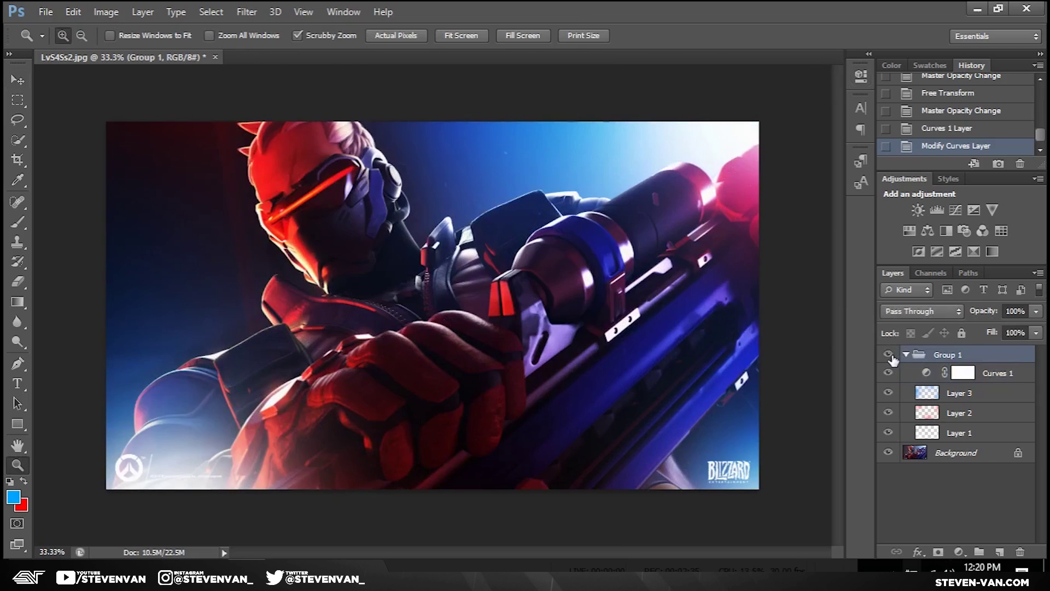
click(888, 354)
click(889, 354)
click(889, 373)
click(889, 373)
Step: Add a new layer above the Curves adjustment and set the foreground color to white (ffffff) for the Brush
mouse_move(370, 265)
mouse_down()
mouse_move(385, 259)
mouse_move(353, 269)
mouse_up()
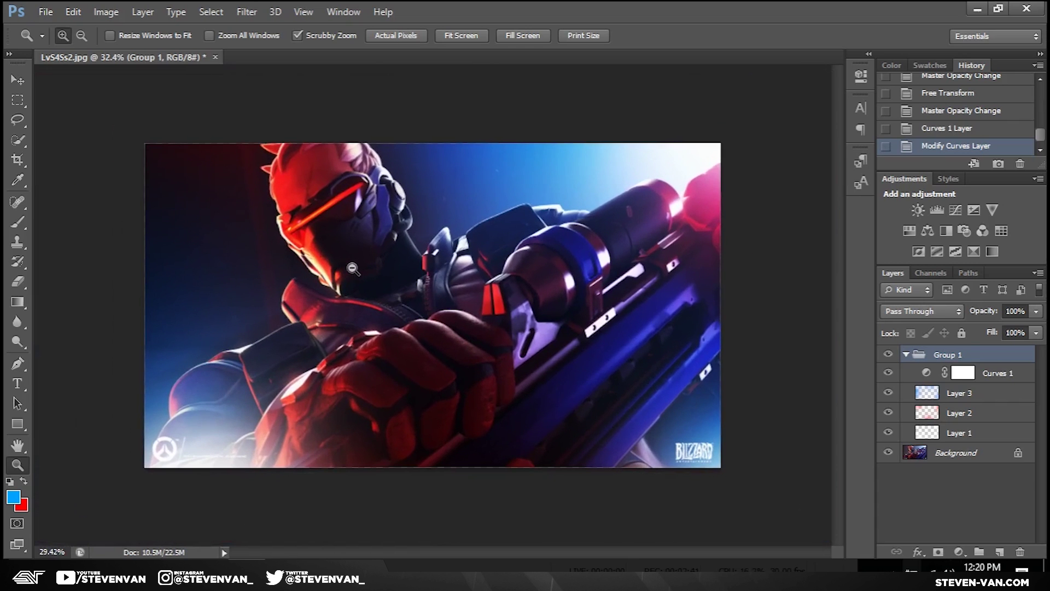
key(ctrl+shift+alt+n)
key(b)
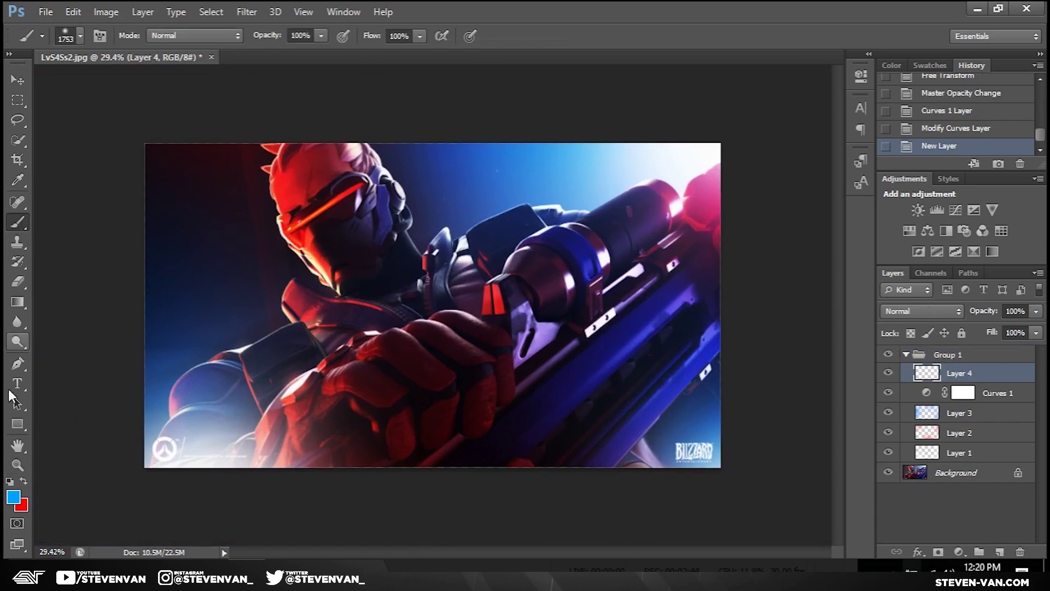
click(13, 498)
text(ffffff)
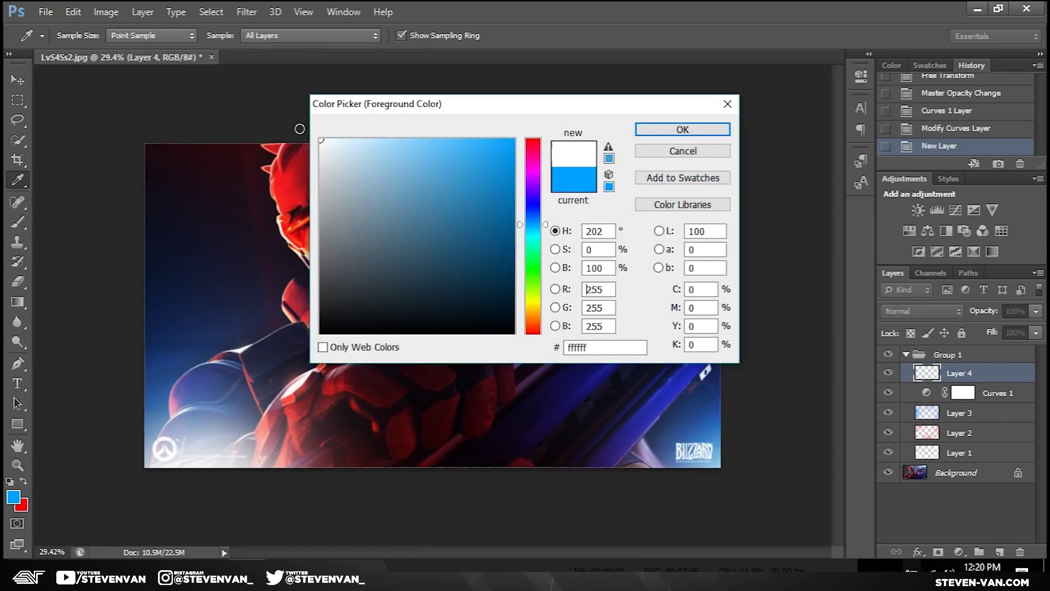
key(Return)
key(alt)
Step: Paint soft white glows with a 1753 px brush just beyond the canvas's upper and lower edges, undoing unwanted dabs
click(17, 465)
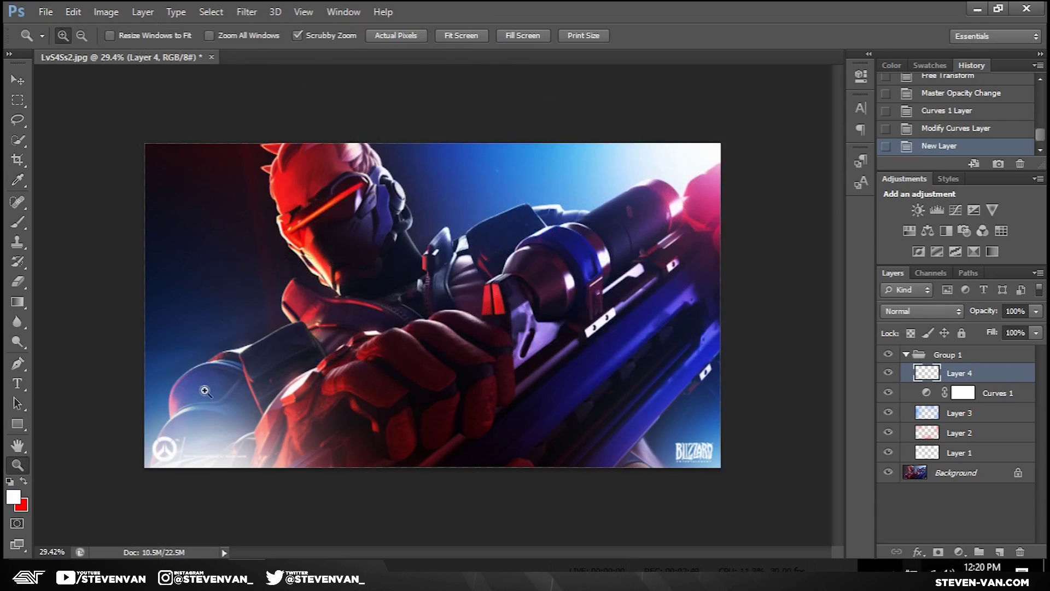
drag(204, 389, 101, 273)
click(23, 226)
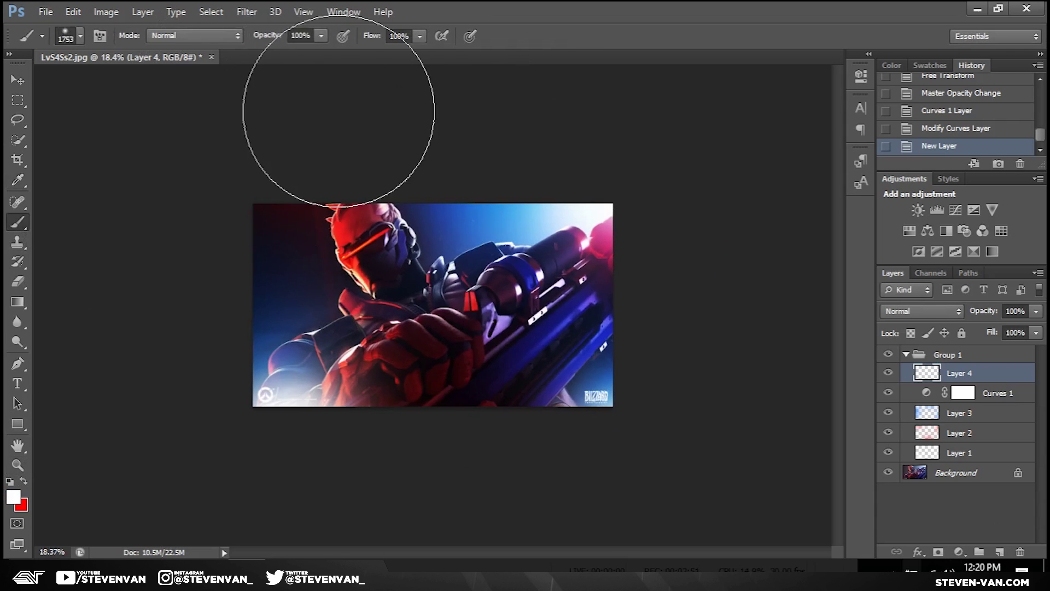
click(342, 105)
key(ctrl+z)
click(366, 158)
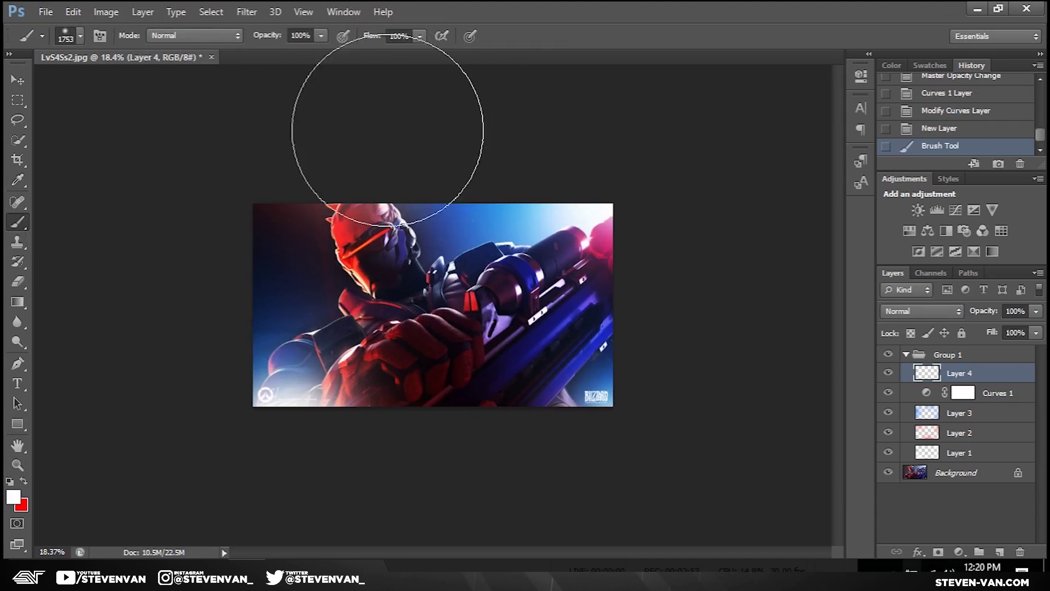
click(458, 496)
key(ctrl+z)
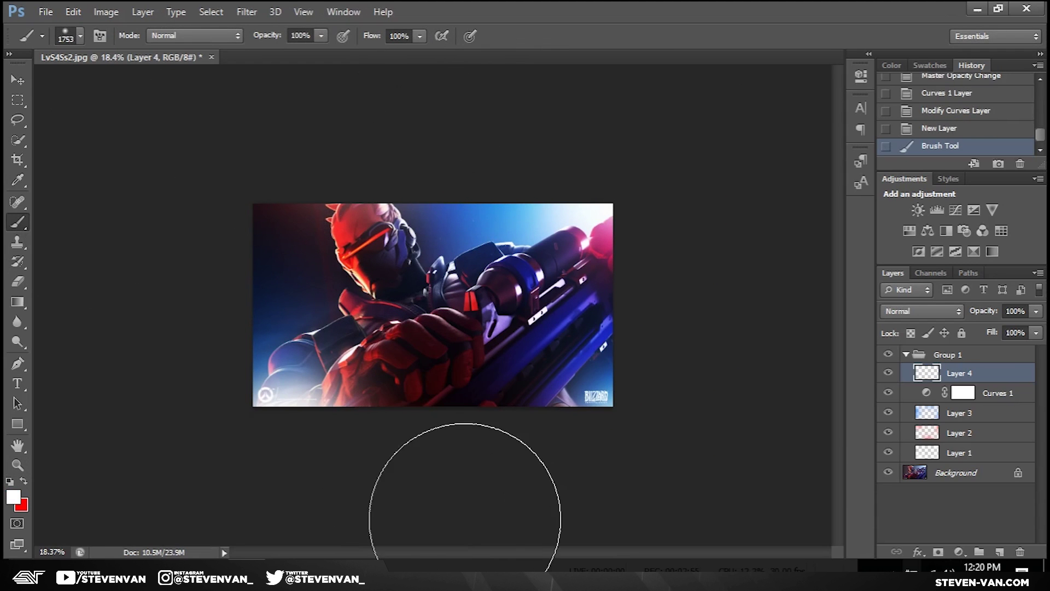
click(464, 520)
scroll(784, 362, up, 1)
Step: Toggle the new white glow layer's visibility repeatedly to compare the image with and without it
click(888, 374)
click(888, 374)
click(888, 374)
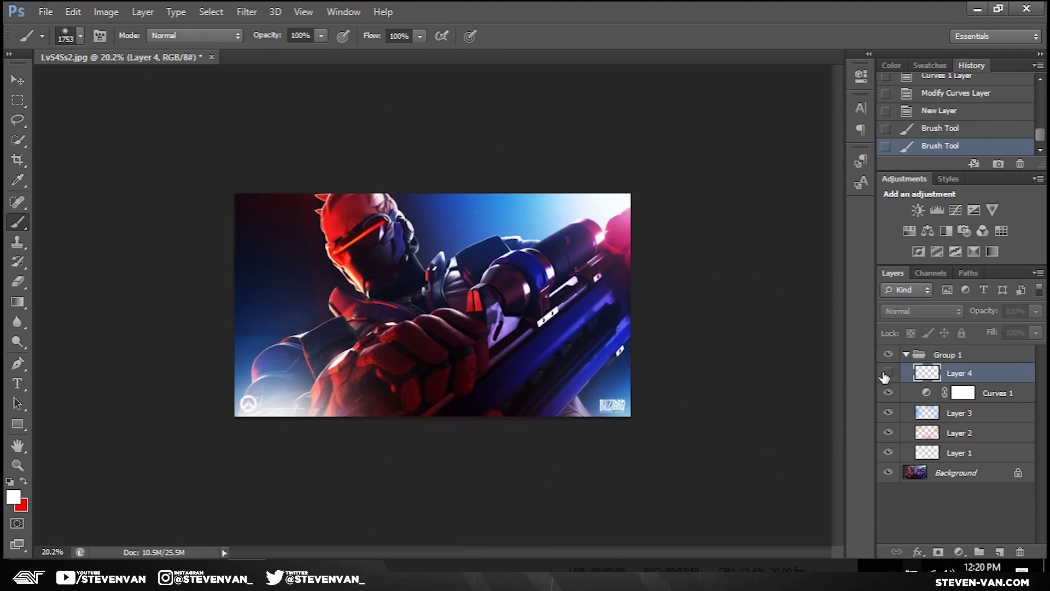
click(887, 374)
click(888, 375)
click(888, 374)
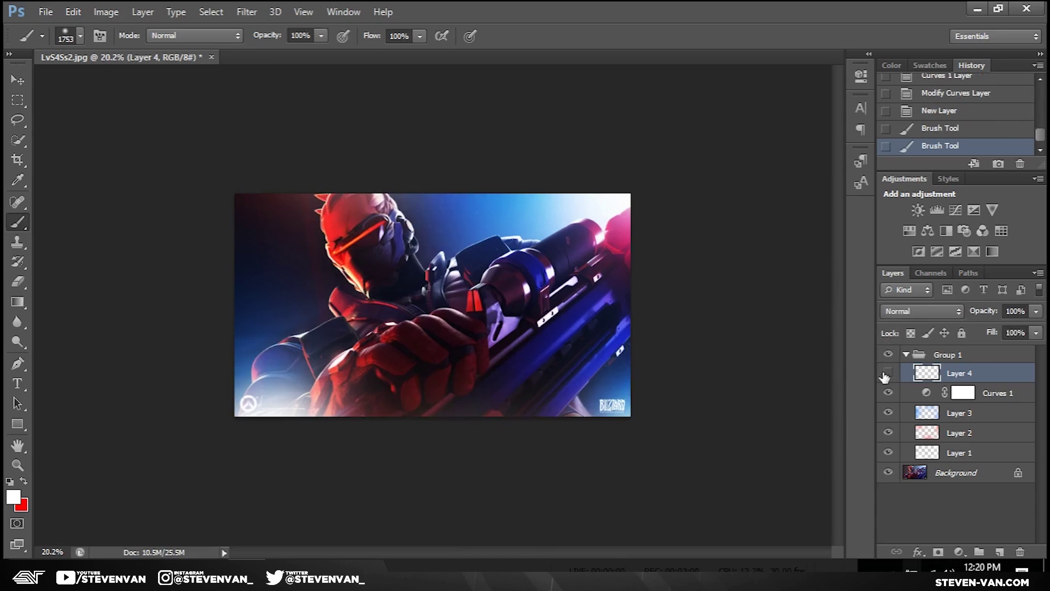
click(888, 374)
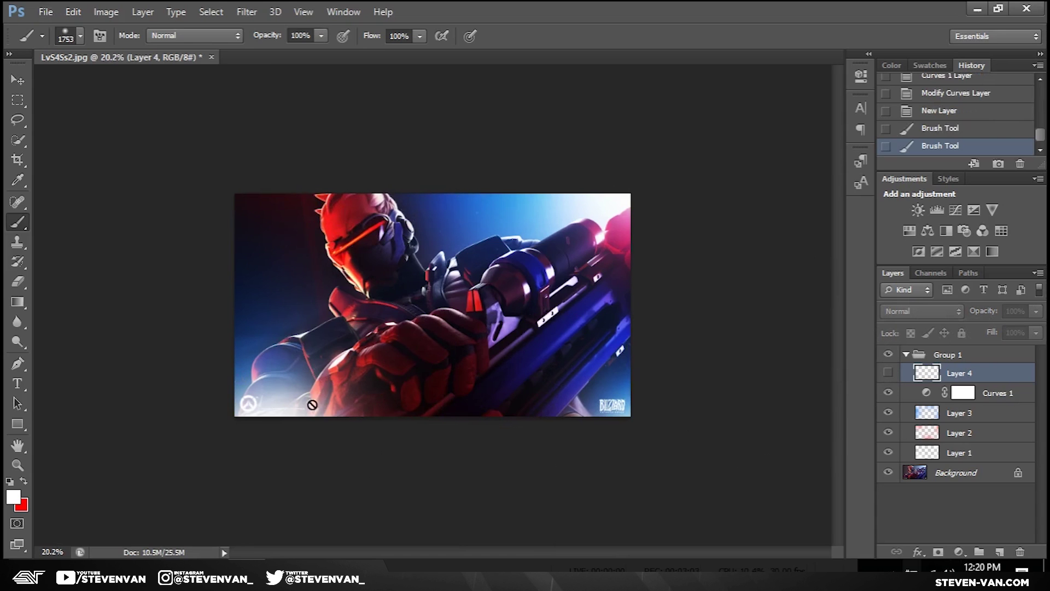
click(887, 375)
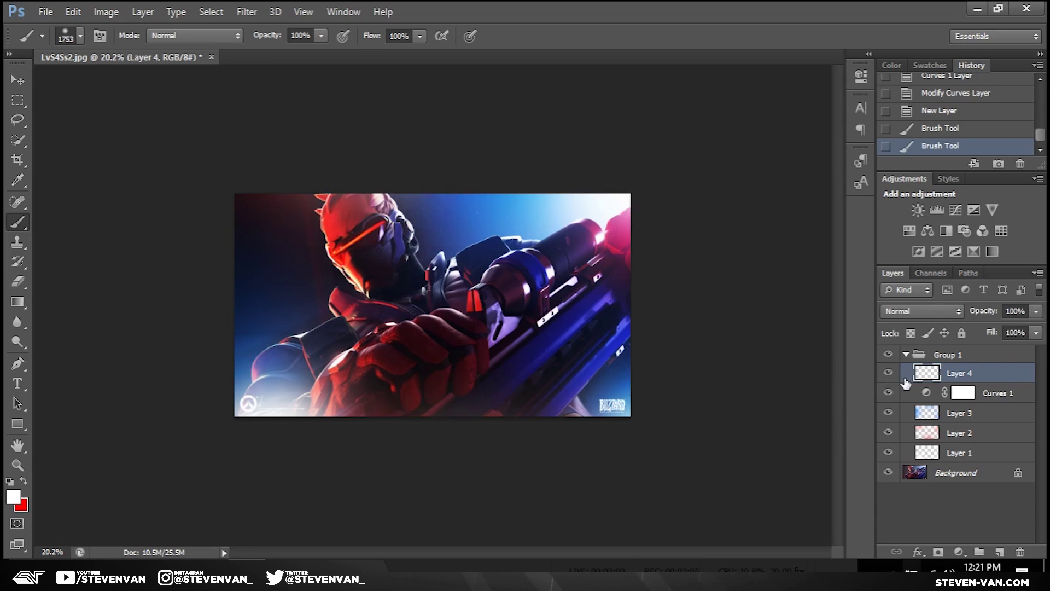
Step: Duplicate the white glow layer, keeping just one copy to strengthen the edge light
key(ctrl+j)
key(ctrl+j)
key(ctrl+z)
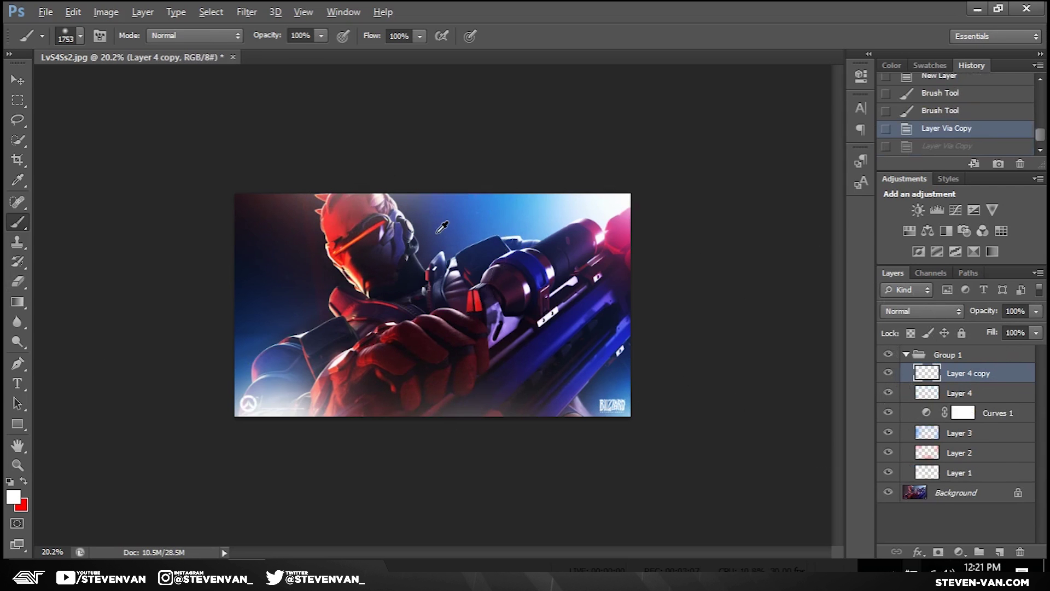
Step: Add a new layer above the duplicated glow and prepare a soft 453 px brush with 0% hardness
click(17, 464)
drag(103, 409, 142, 409)
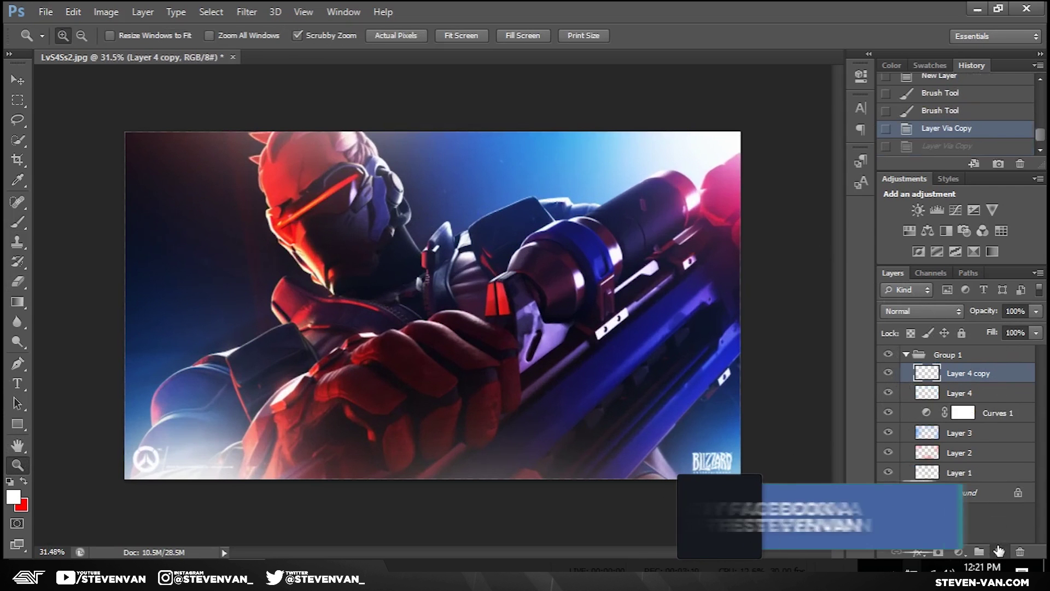
click(999, 551)
click(18, 223)
click(80, 36)
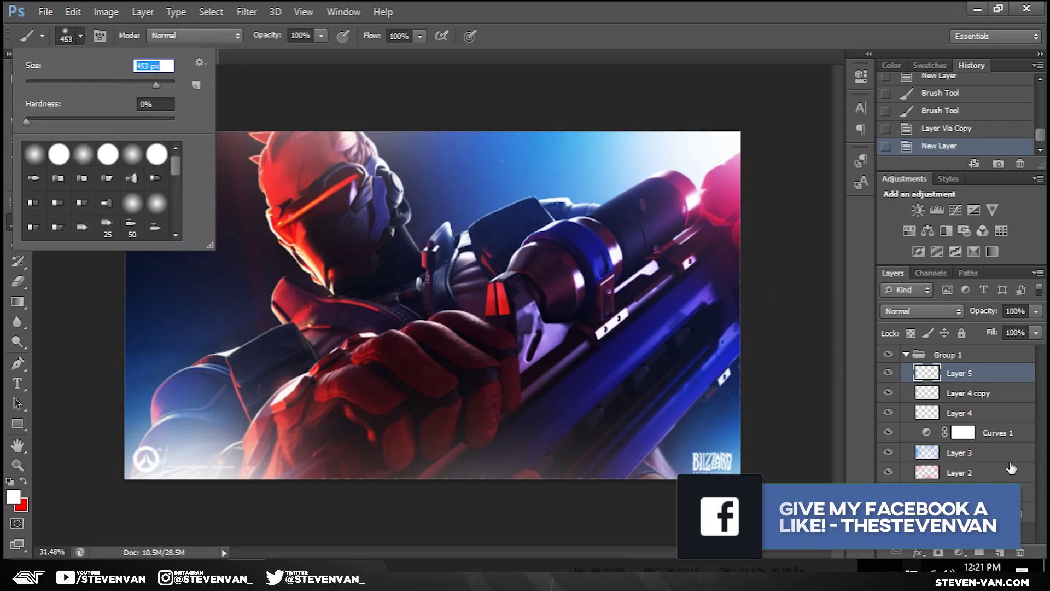
click(964, 369)
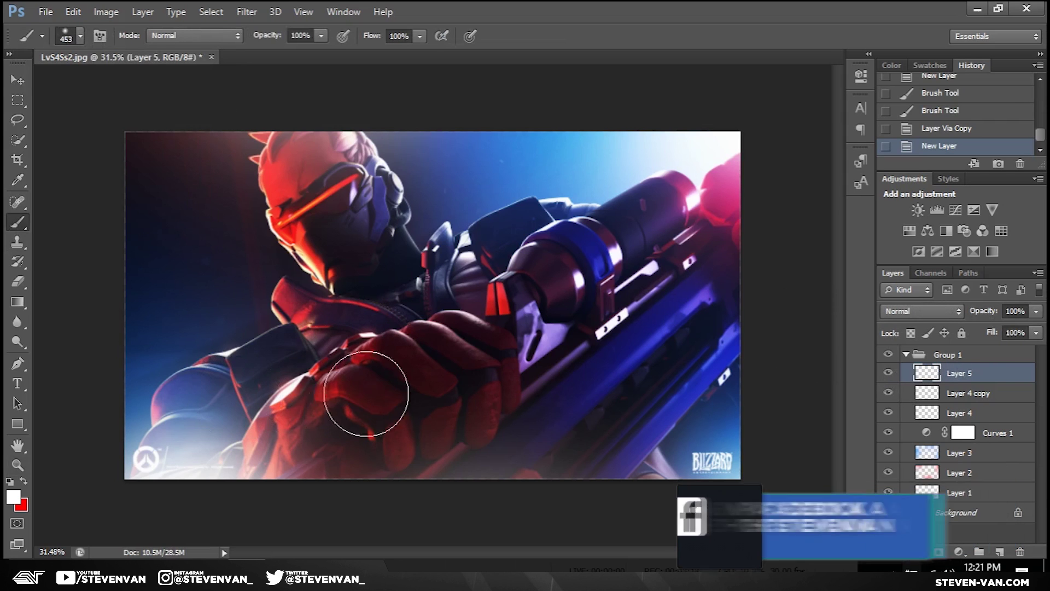
Step: Dab soft white spots on the glove, visor, scope and lower end of the rifle, and set the layer's blending to Overlay
click(321, 379)
click(324, 193)
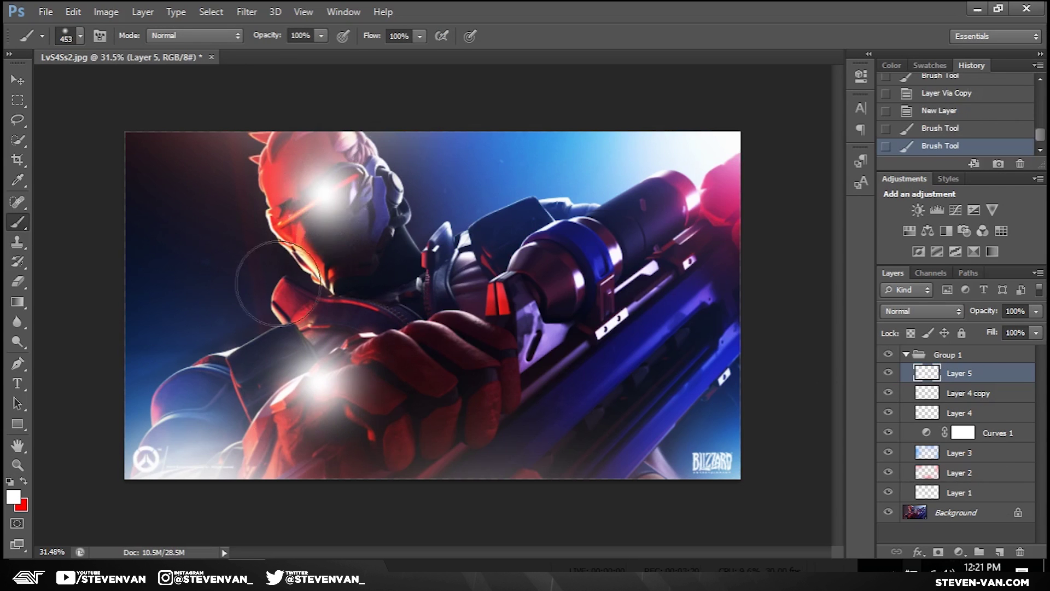
click(590, 257)
click(649, 438)
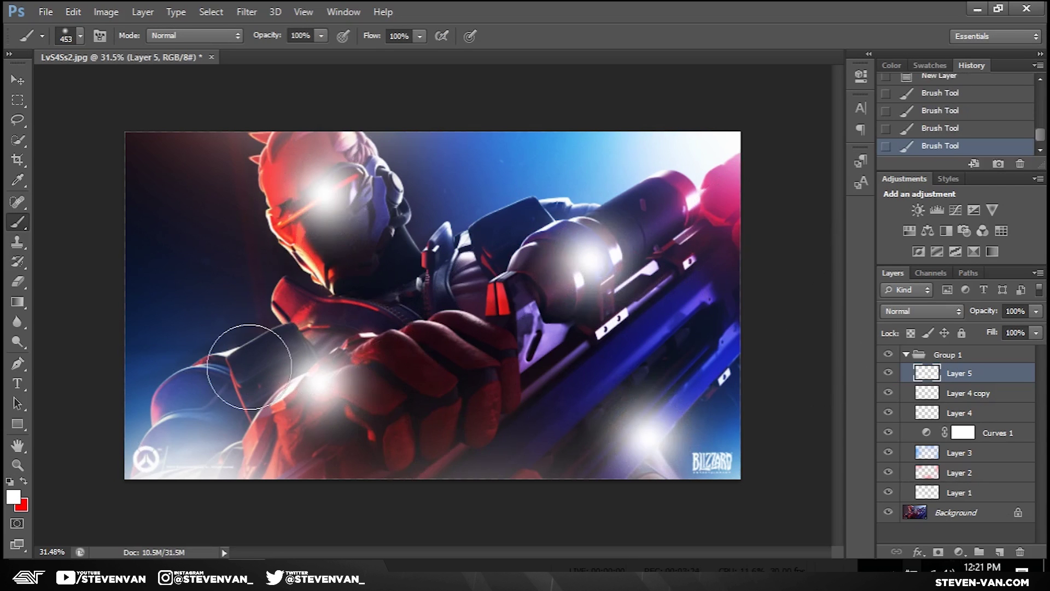
click(922, 310)
click(912, 192)
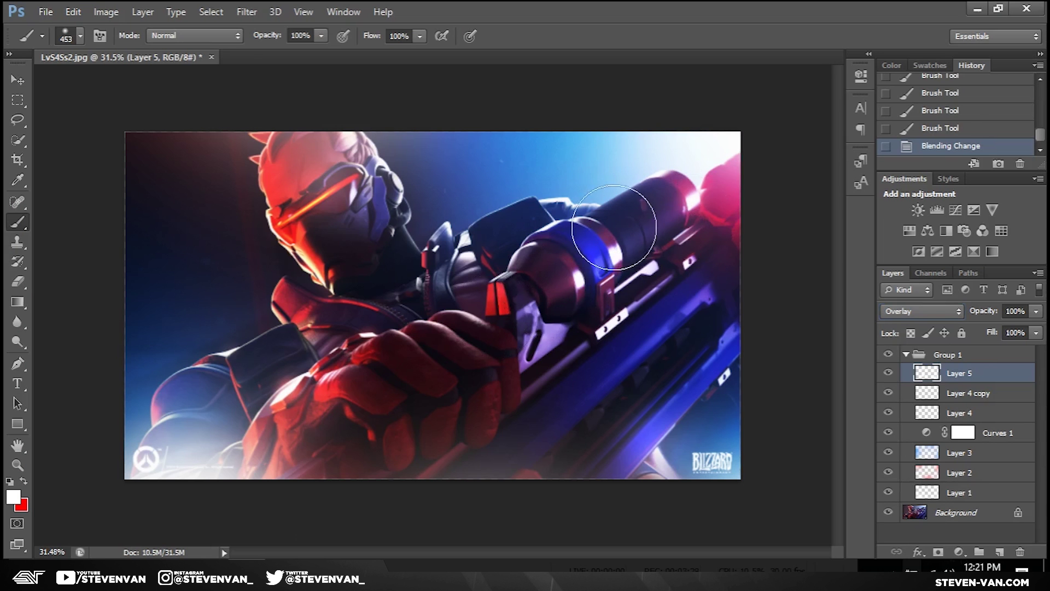
Step: Paint more soft white highlights over the scope barrel, mask and glove on the Overlay layer, undoing unwanted dabs
click(635, 218)
click(729, 183)
key(ctrl+z)
click(328, 187)
key(ctrl+z)
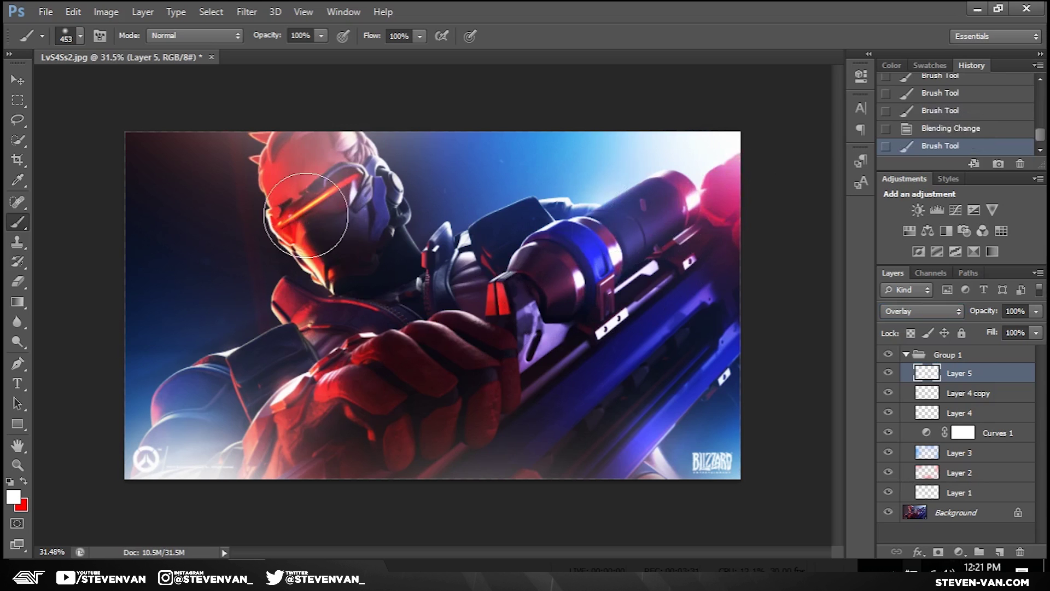
click(306, 215)
click(343, 276)
key(ctrl+z)
click(419, 446)
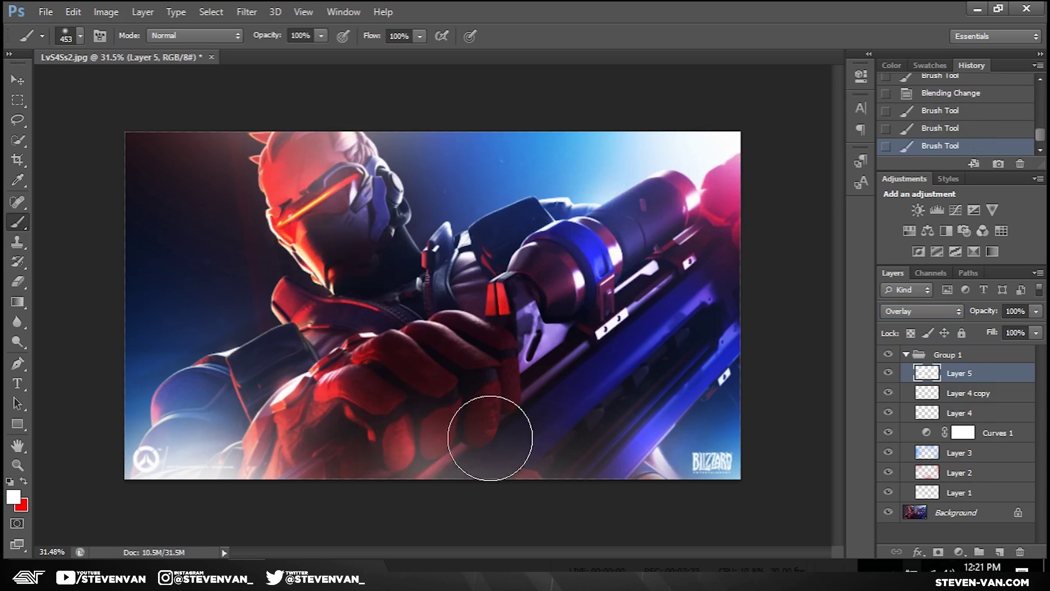
Step: Compare the image with and without the Overlay highlights and try duplicating that layer
click(888, 372)
click(888, 372)
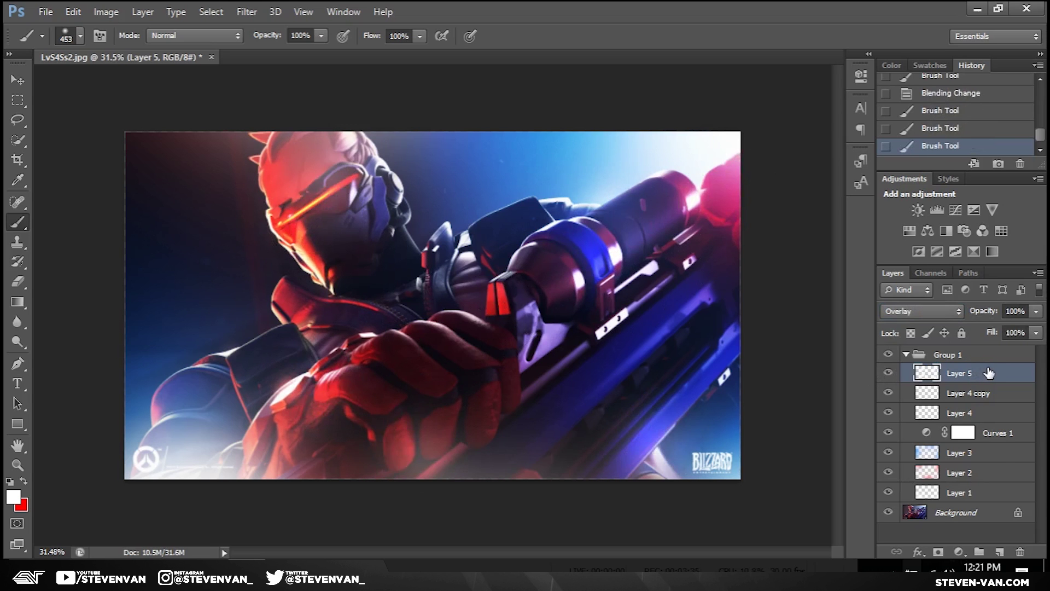
key(ctrl+j)
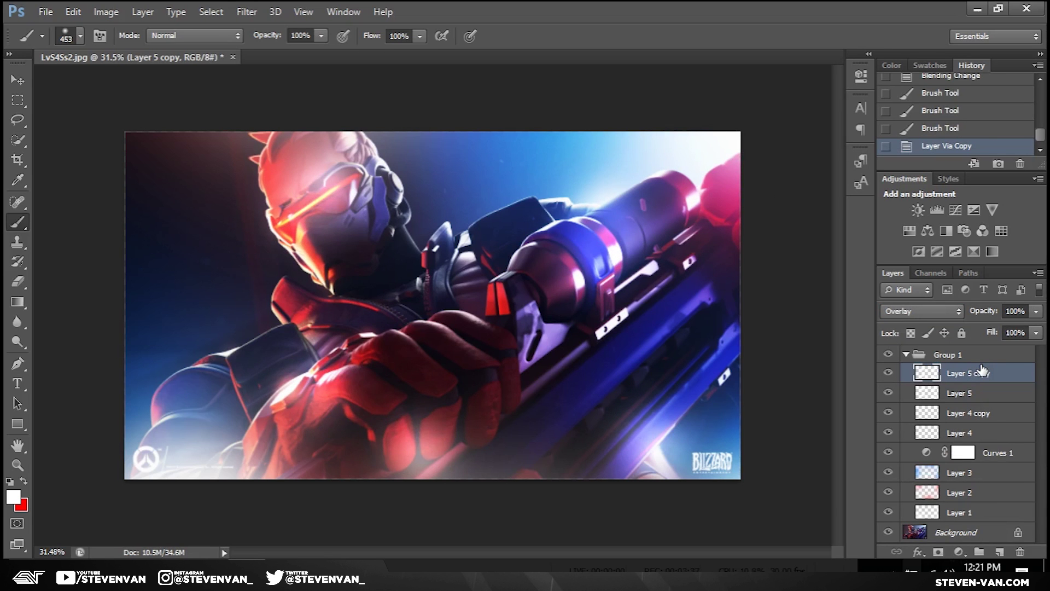
key(ctrl+z)
Step: Add a Color Balance adjustment with midtones at Cyan-Red +100, Magenta-Green -25 and Yellow-Blue +21
click(17, 465)
mouse_move(359, 298)
mouse_down()
mouse_move(283, 261)
mouse_move(357, 294)
mouse_up()
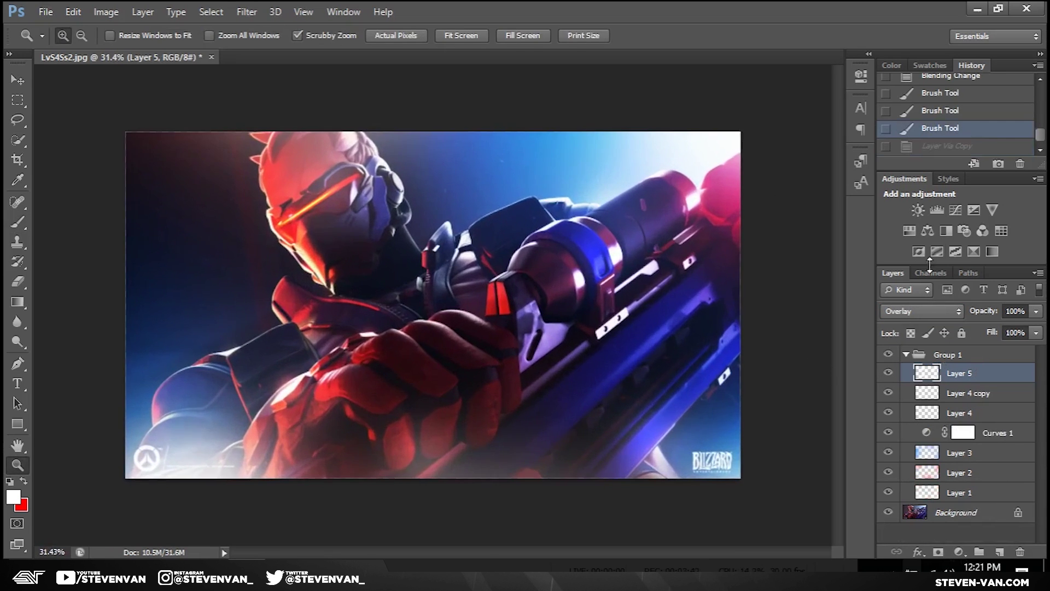
click(927, 231)
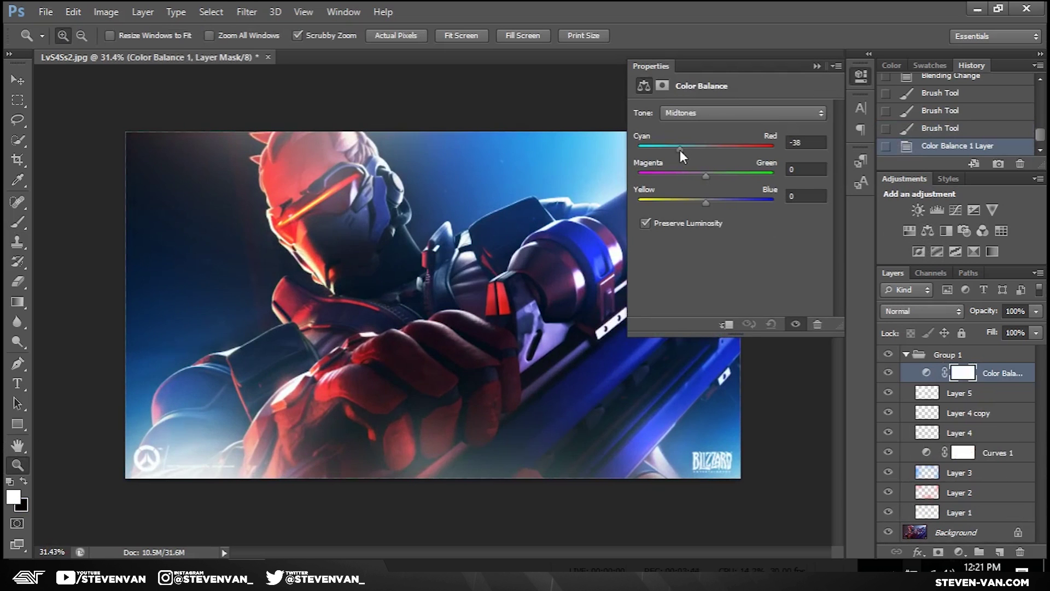
drag(681, 149, 795, 161)
drag(681, 182, 720, 199)
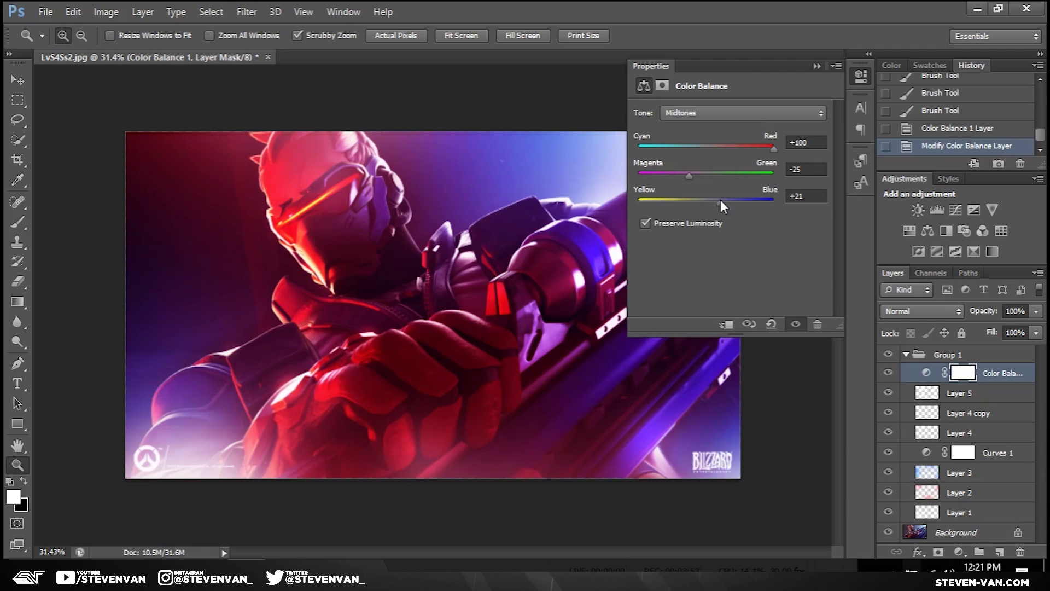
click(817, 66)
Step: Add a Vibrance adjustment with vibrance at +67 and slightly reduced saturation
click(992, 209)
drag(730, 128, 791, 158)
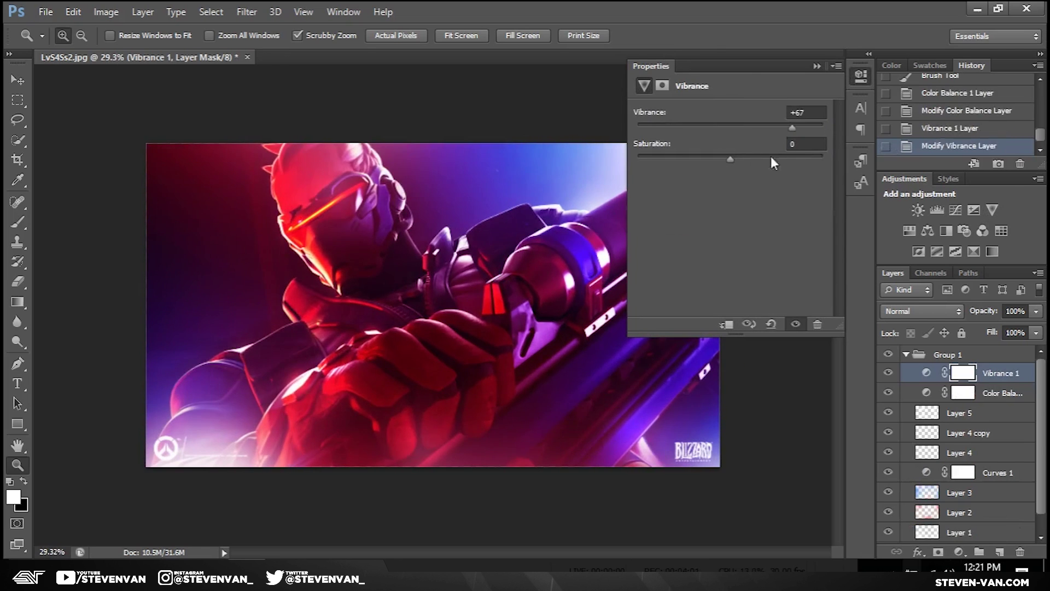
drag(677, 155, 724, 158)
click(815, 65)
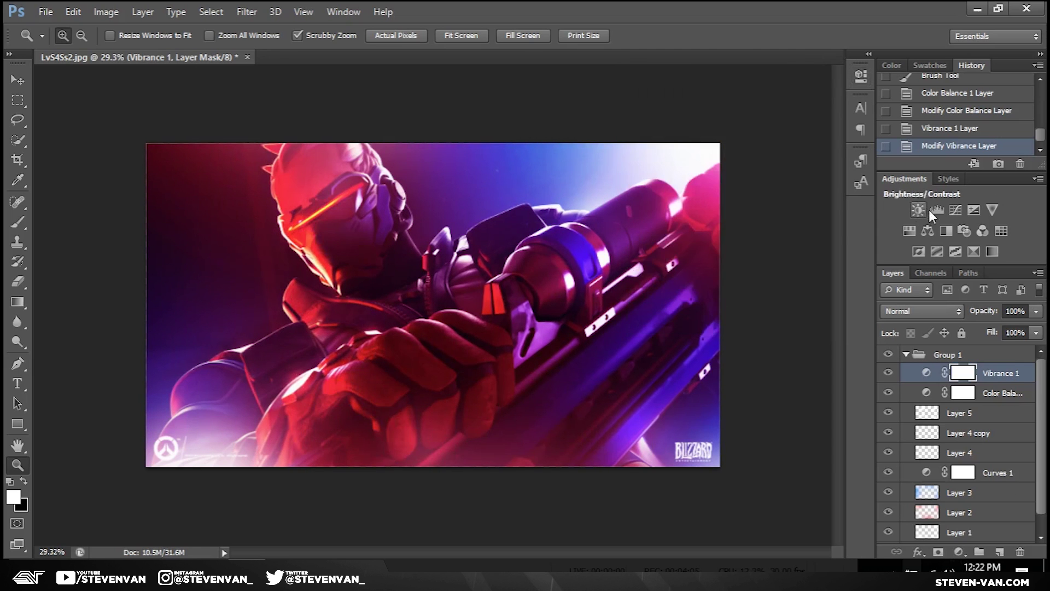
Step: Add a Hue/Saturation adjustment with the master hue shifted to +4
click(909, 229)
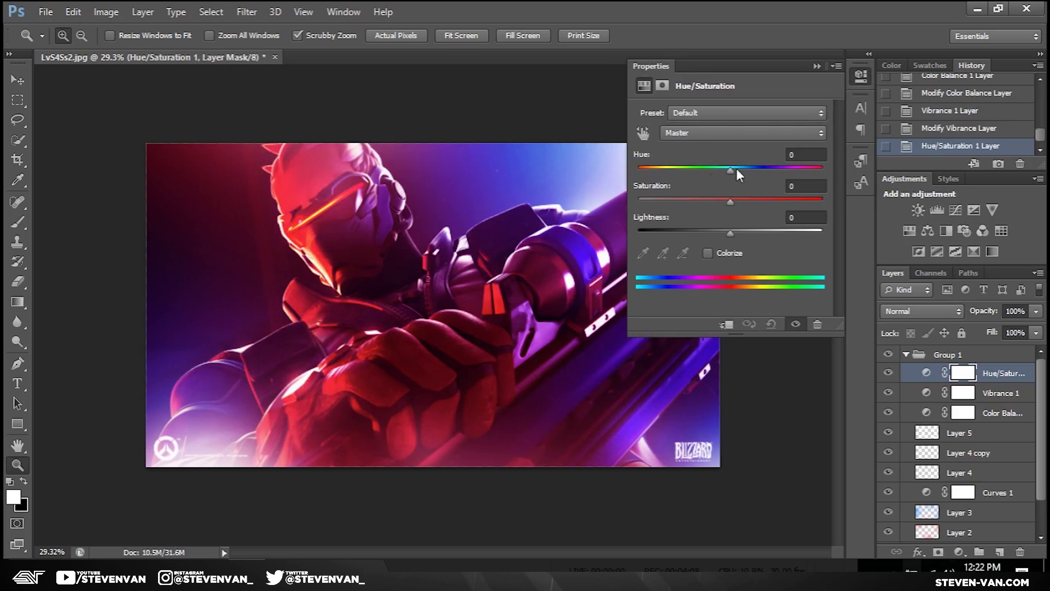
mouse_move(736, 168)
mouse_down()
mouse_move(817, 172)
mouse_move(720, 185)
mouse_move(701, 170)
mouse_move(734, 169)
mouse_up()
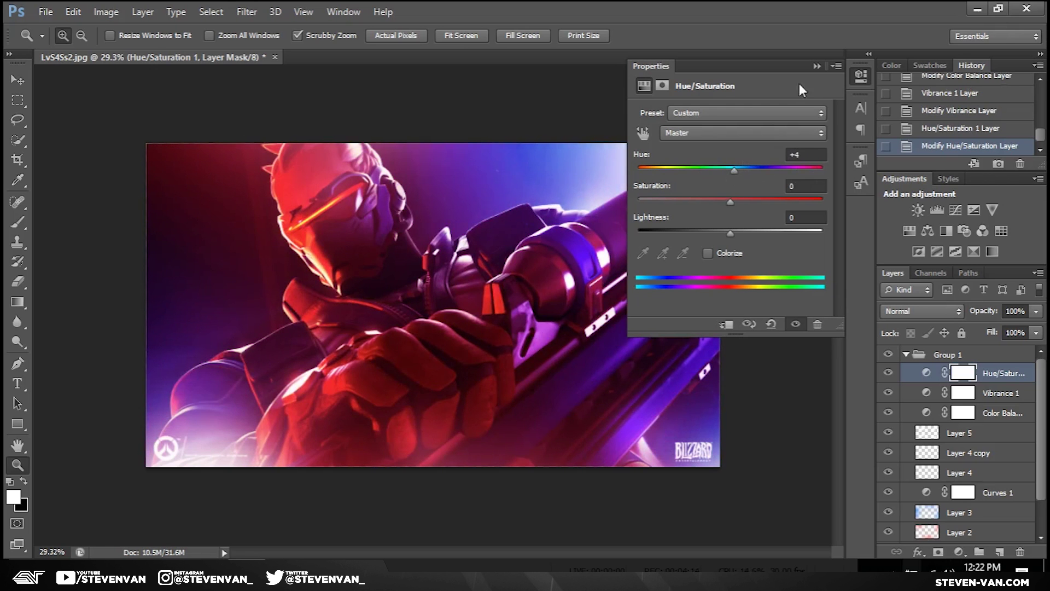
click(817, 67)
Step: Collapse the group and toggle its visibility to compare the original artwork with the finished lighting and color correction
mouse_move(483, 199)
mouse_down()
mouse_move(510, 166)
mouse_move(453, 190)
mouse_move(486, 192)
mouse_up()
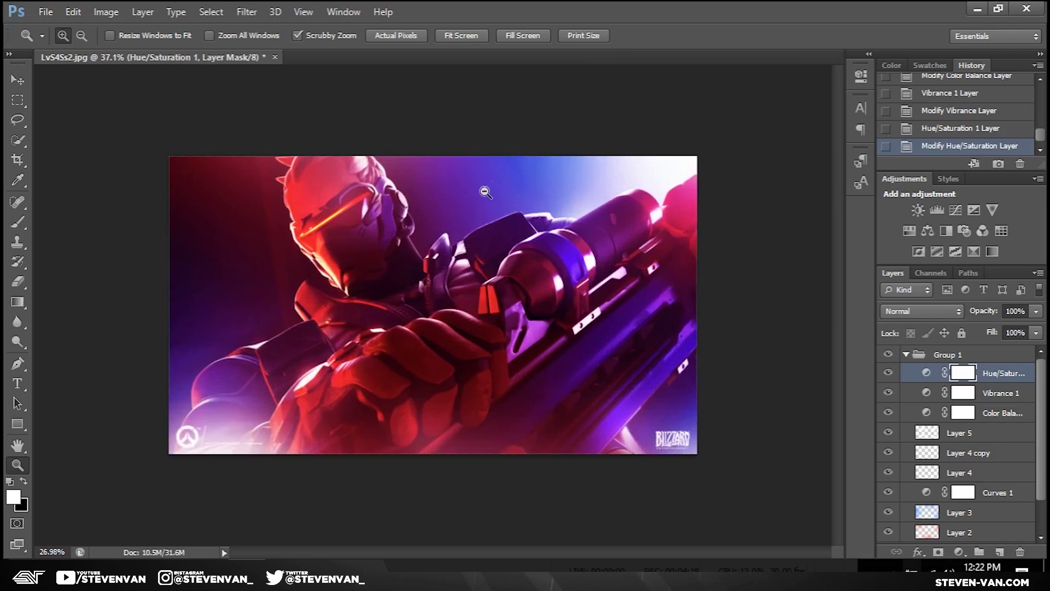
click(906, 354)
click(888, 360)
click(887, 360)
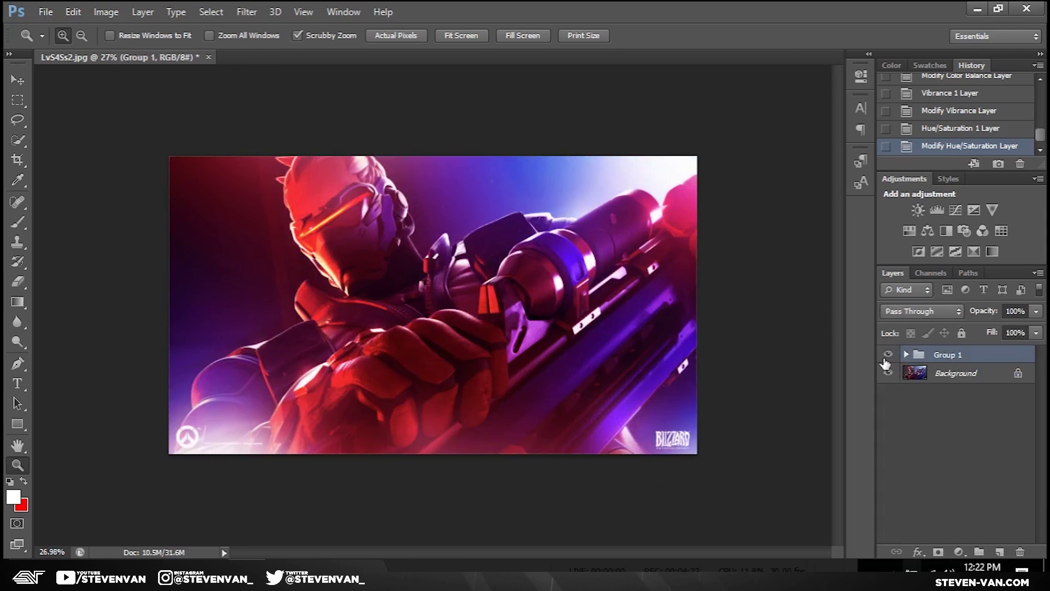
click(887, 360)
click(887, 360)
scroll(397, 261, up, 2)
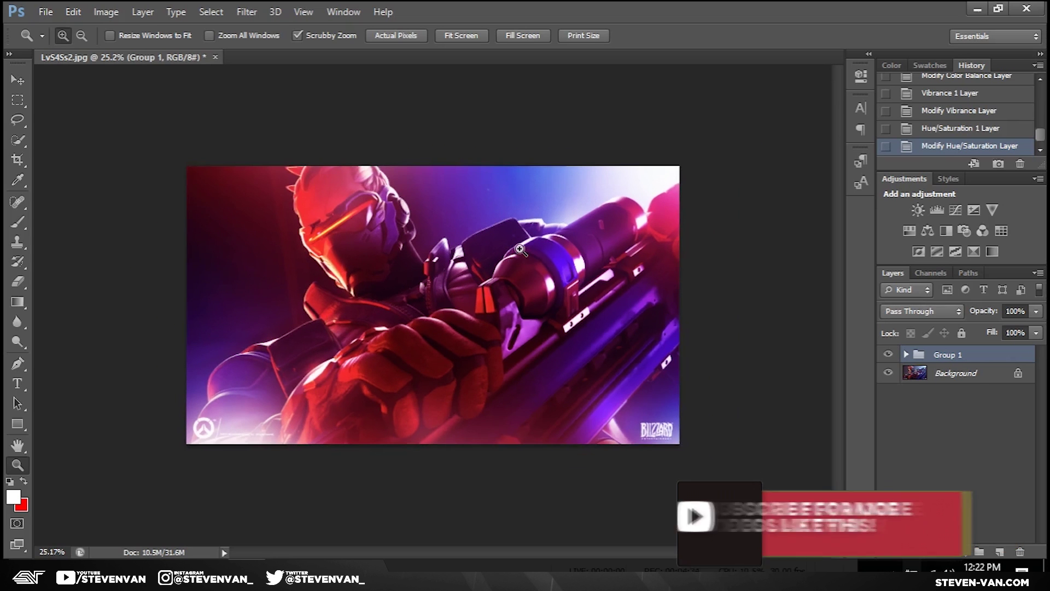
drag(520, 249, 543, 233)
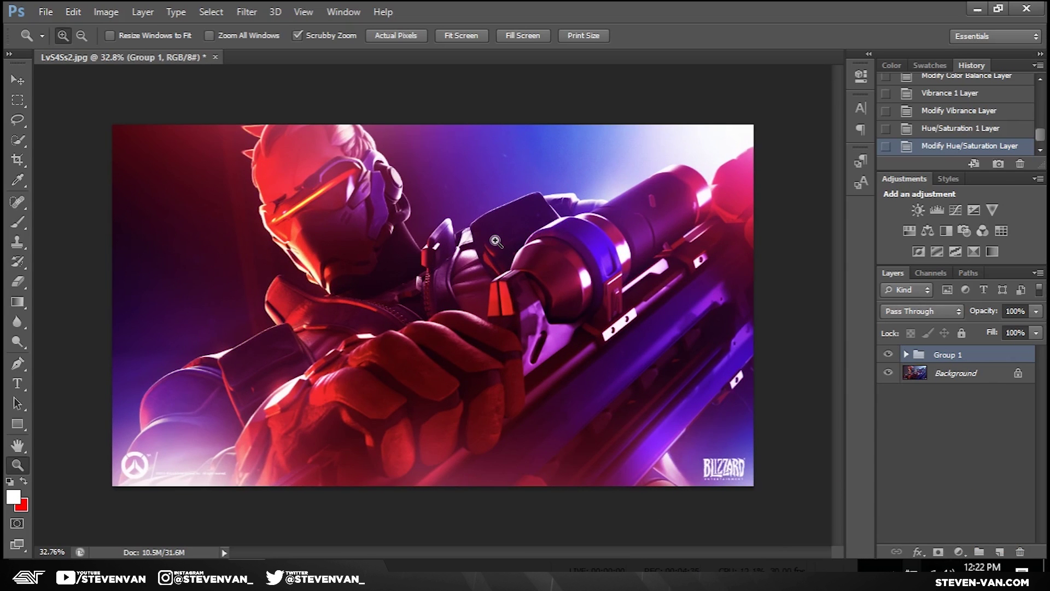